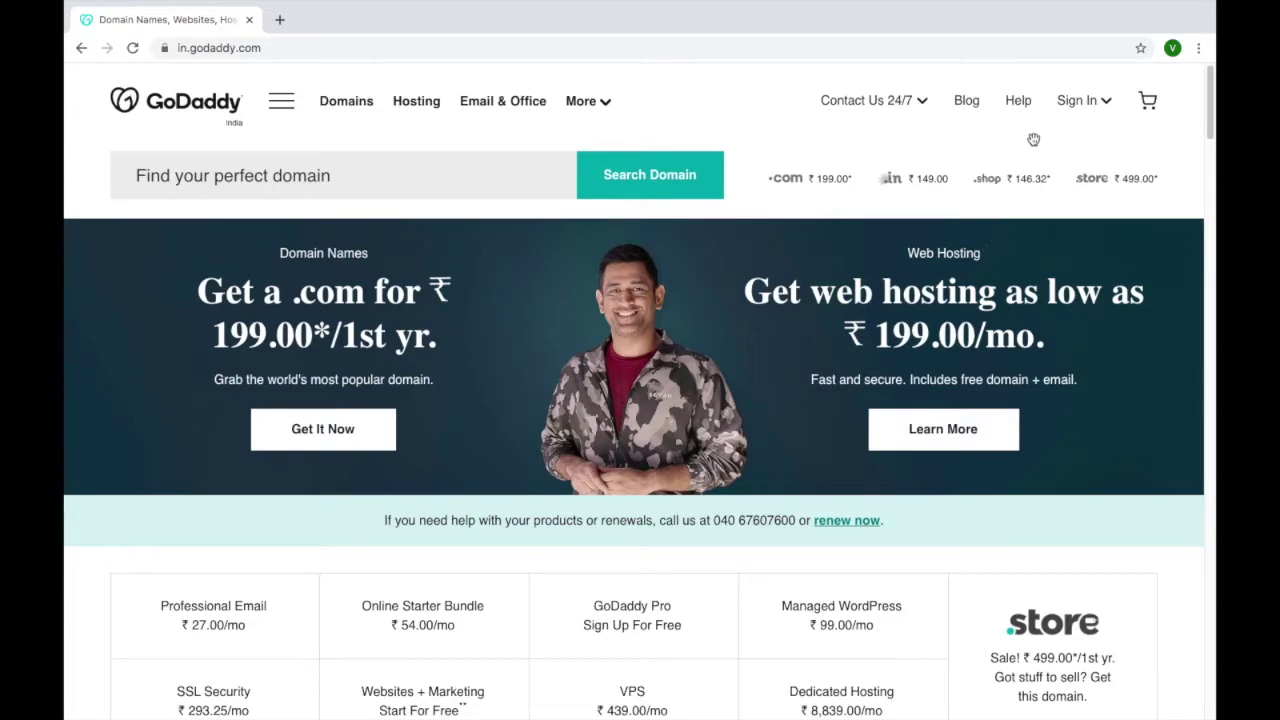
# Create a GoDaddy account using a Google account and land on My Products.
pyautogui.click(1100, 106)
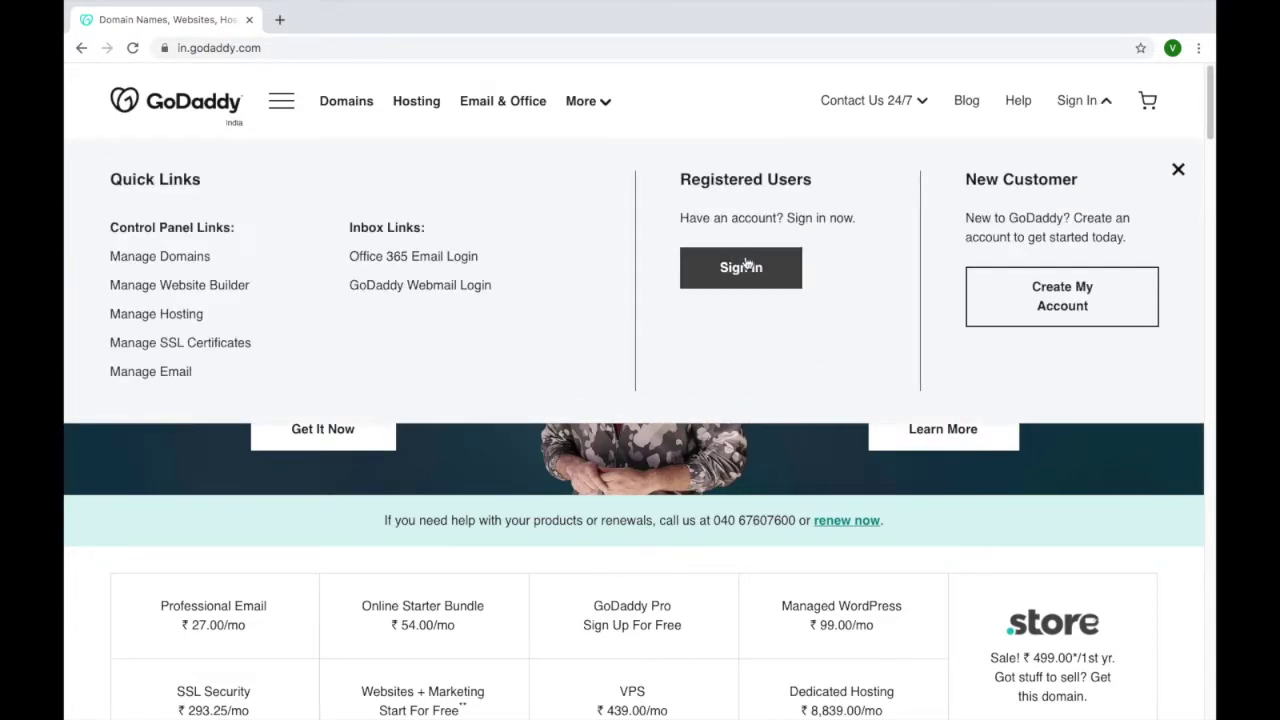
pyautogui.click(1070, 296)
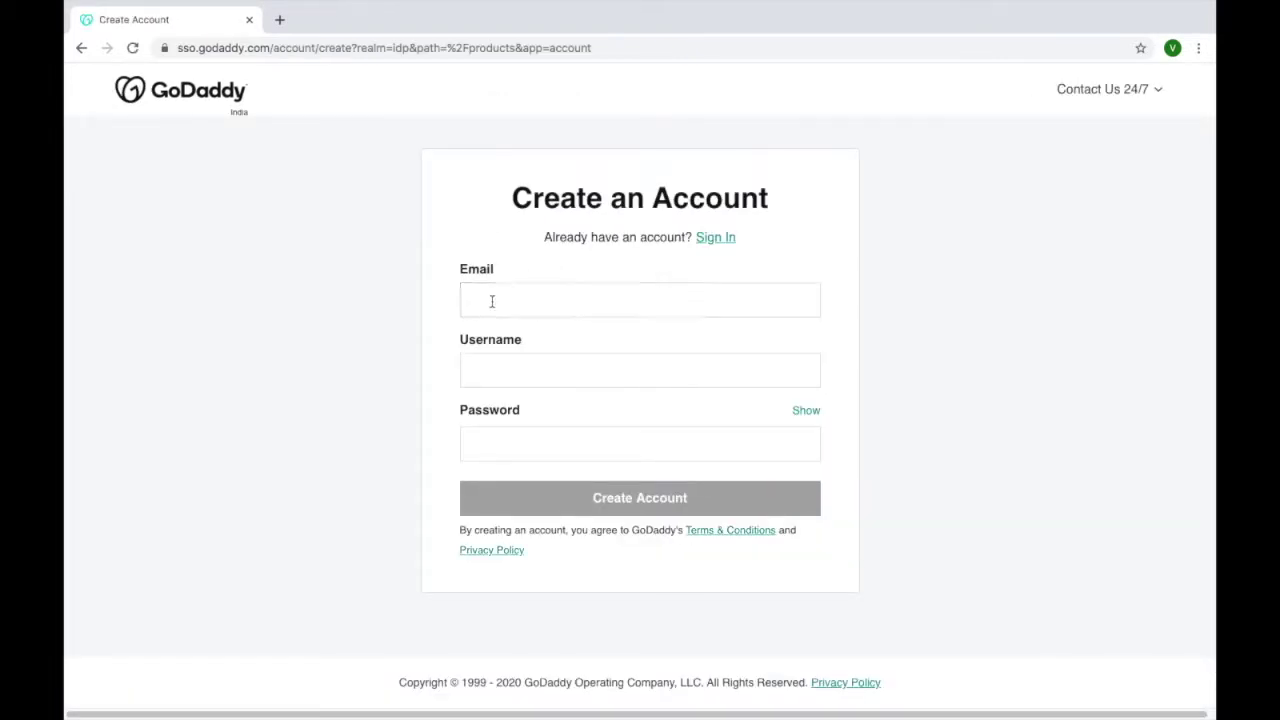
pyautogui.write('vinay')
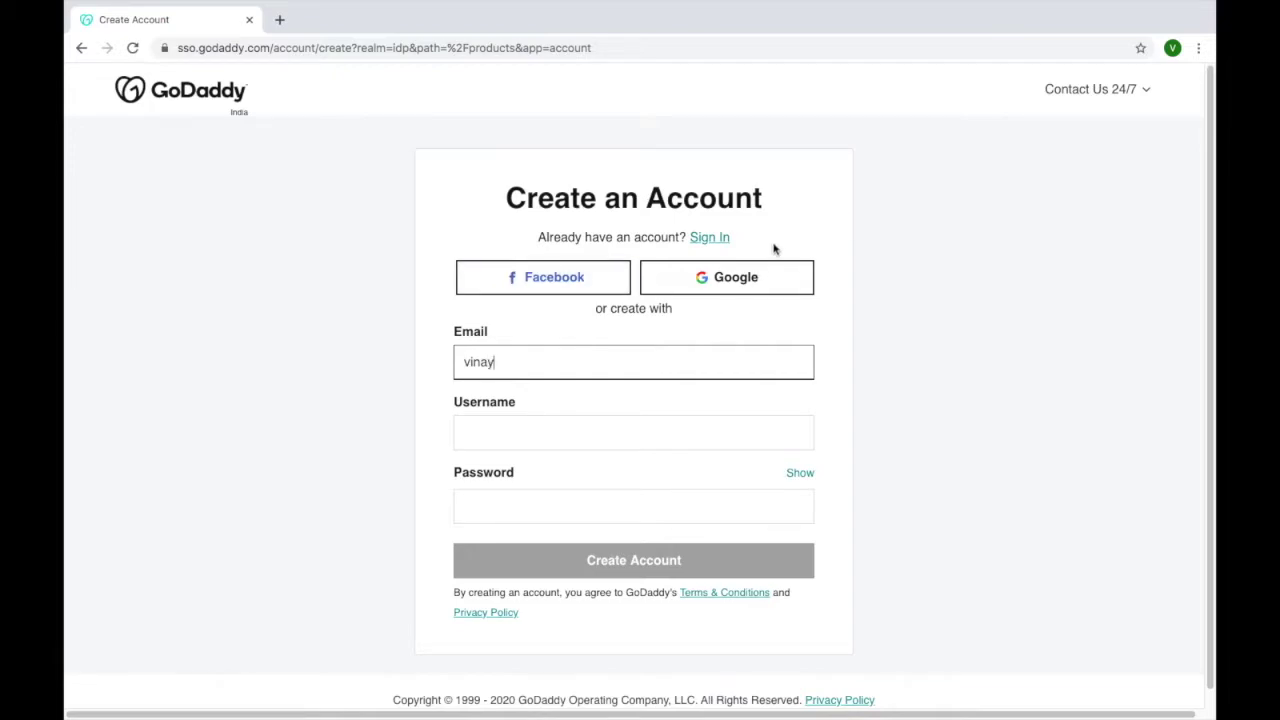
pyautogui.click(731, 290)
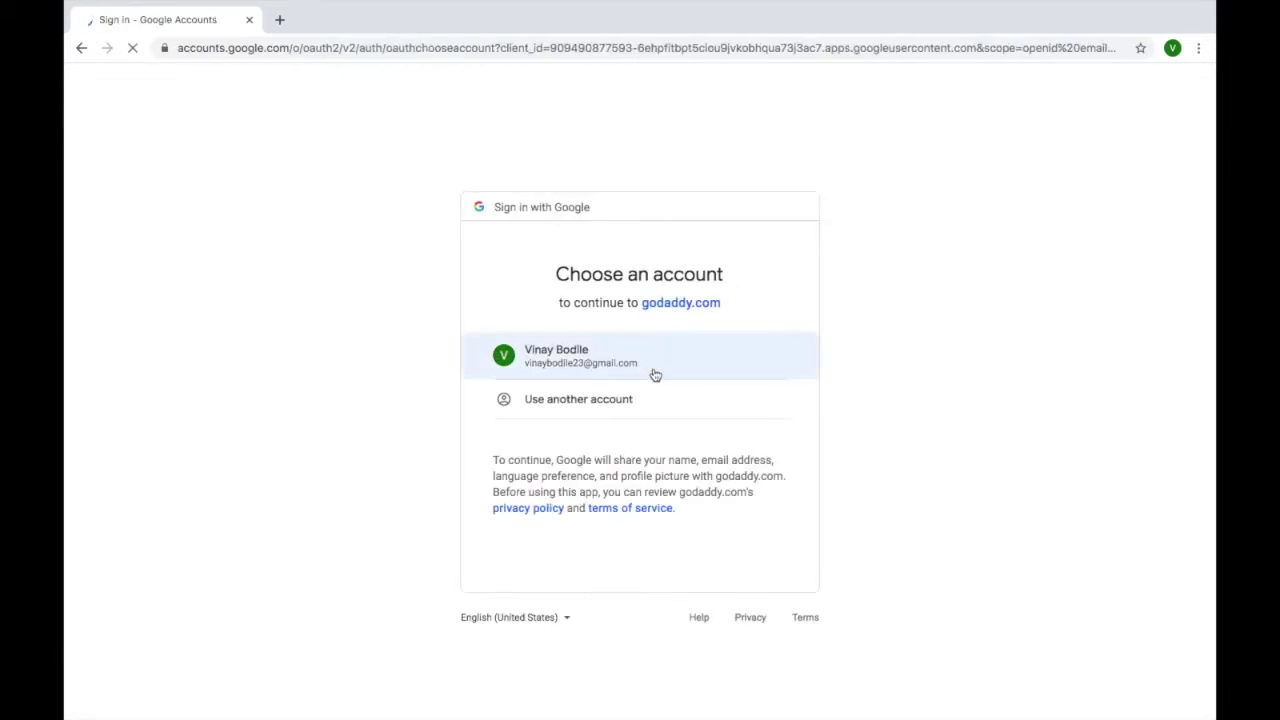
pyautogui.click(651, 372)
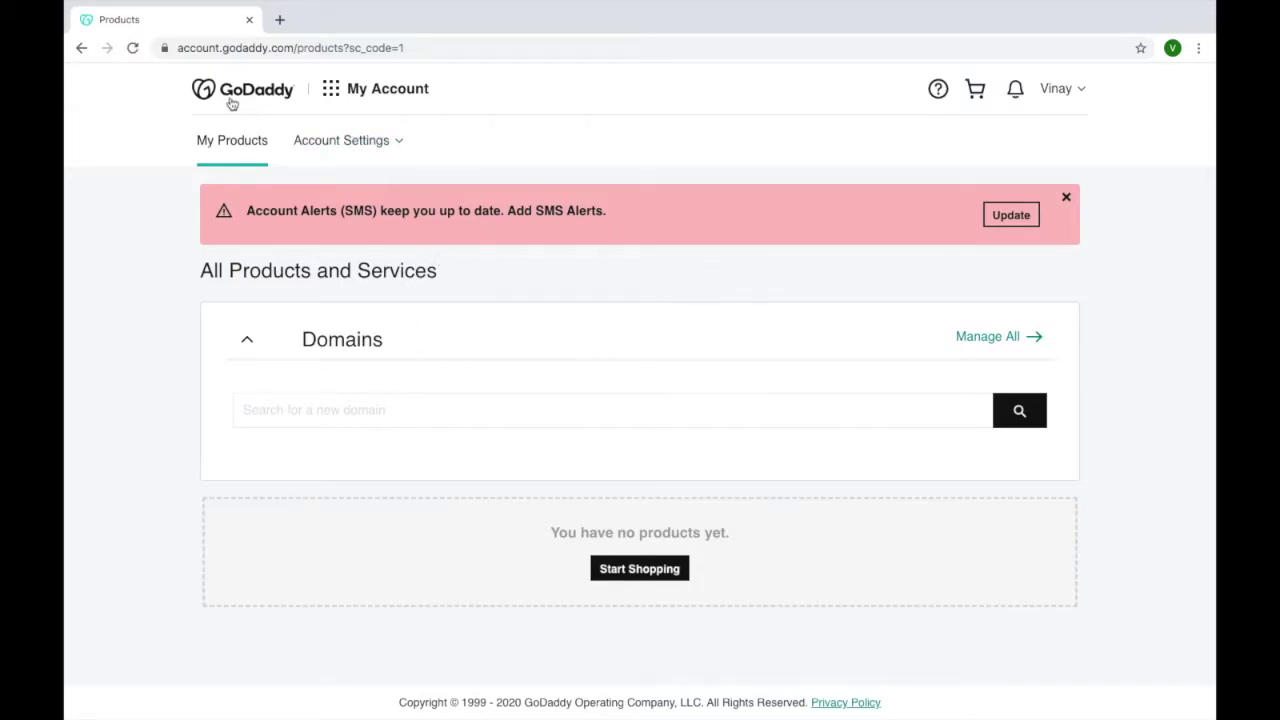
# Search GoDaddy for the domain name 'wohhh'.
pyautogui.click(309, 411)
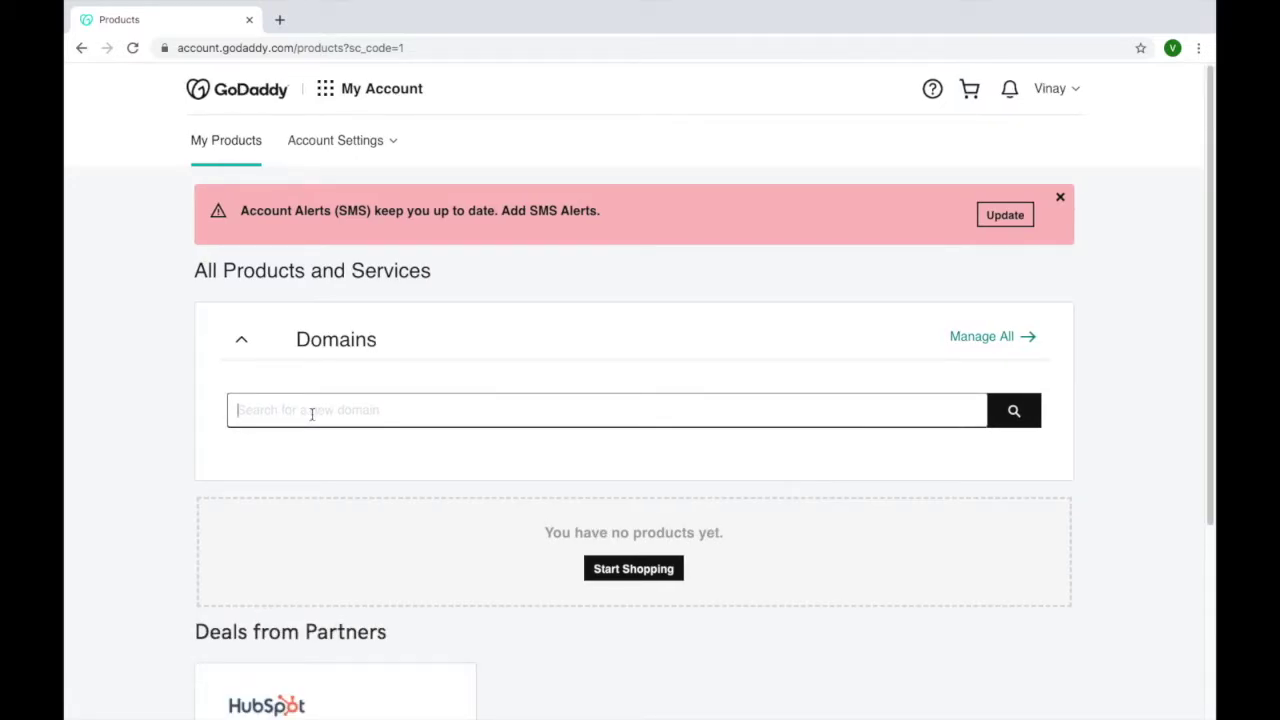
pyautogui.write('w')
pyautogui.press('BackSpace')
pyautogui.write('wohhh')
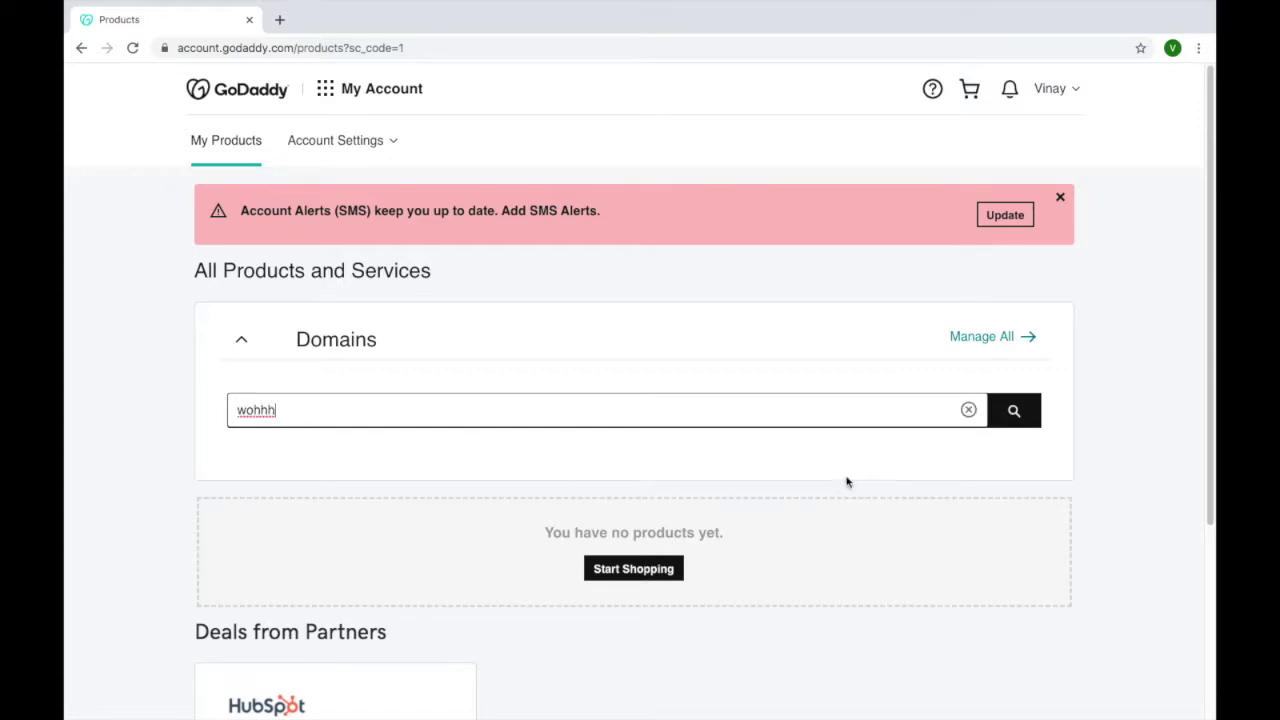
pyautogui.click(1015, 411)
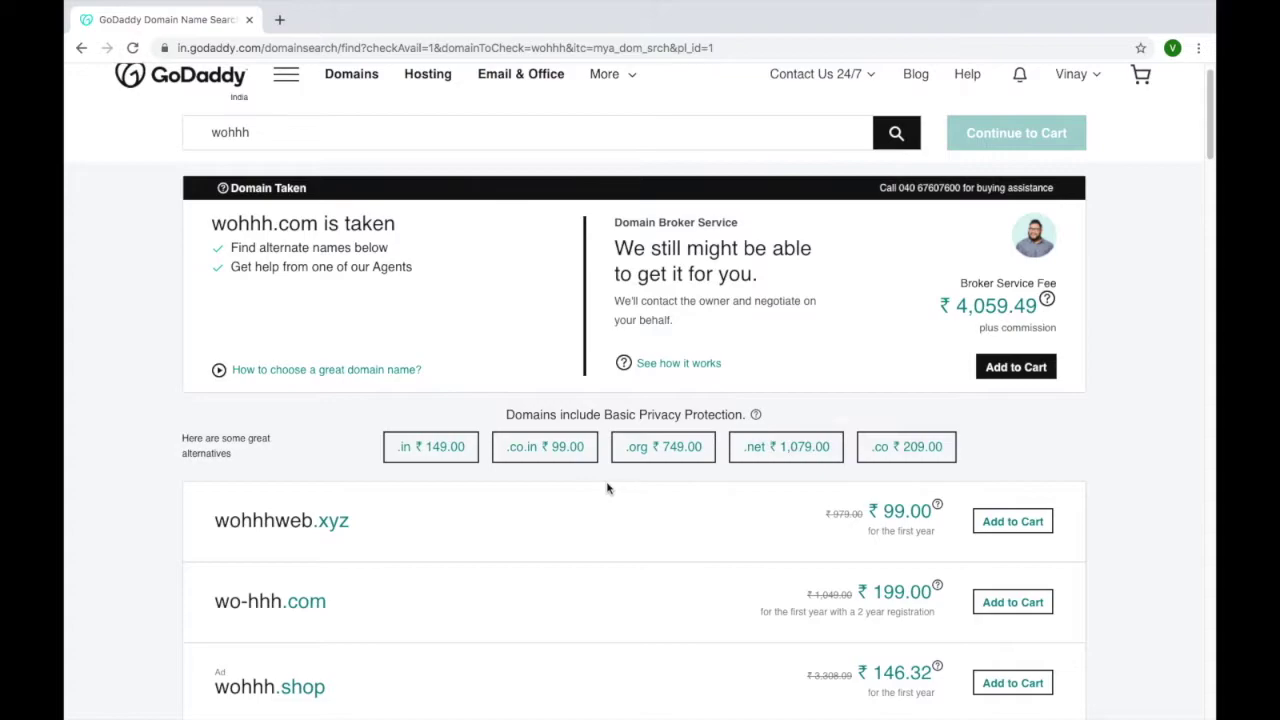
pyautogui.scroll(-1, 606, 486)
pyautogui.scroll(-2, 514, 344)
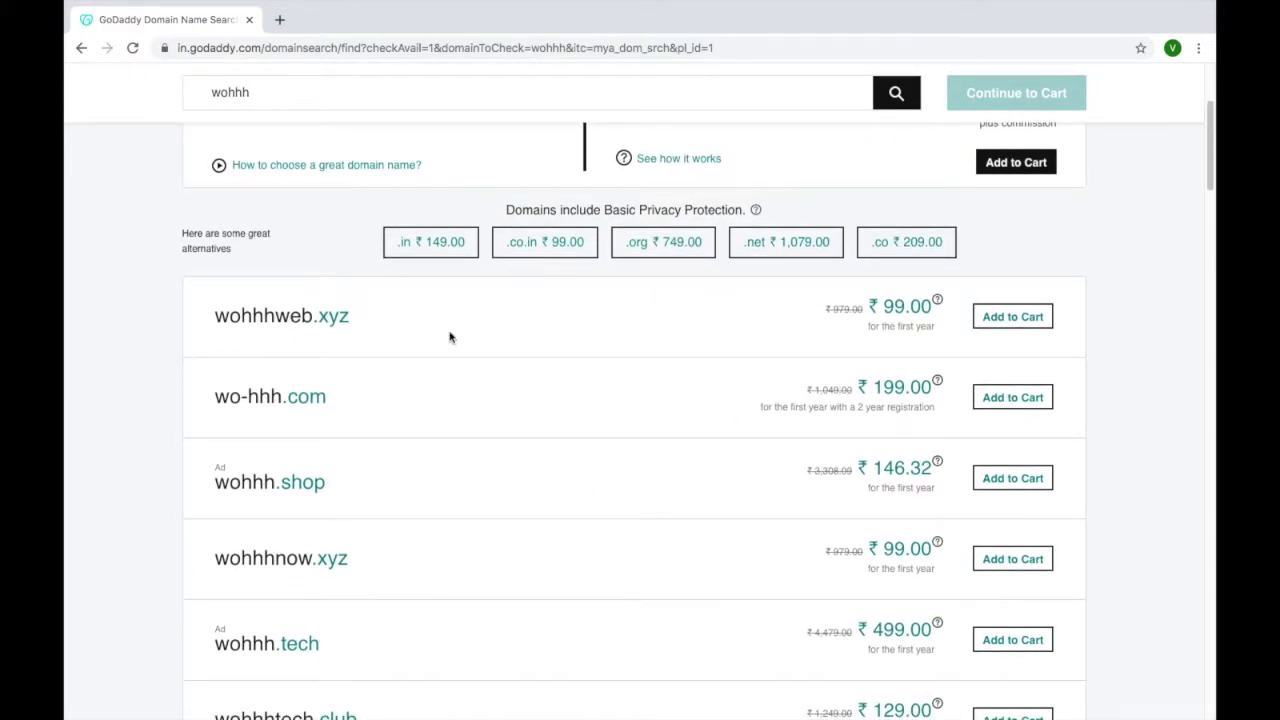
pyautogui.scroll(3, 337, 226)
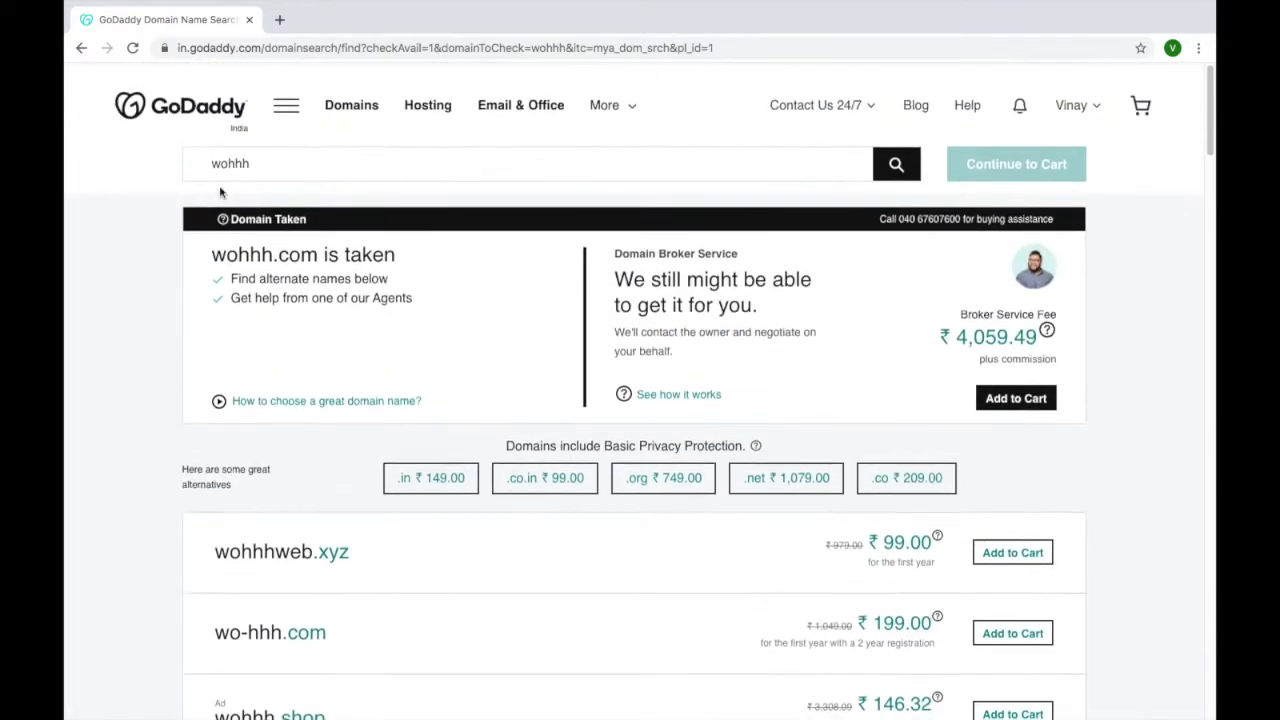
pyautogui.doubleClick(230, 164)
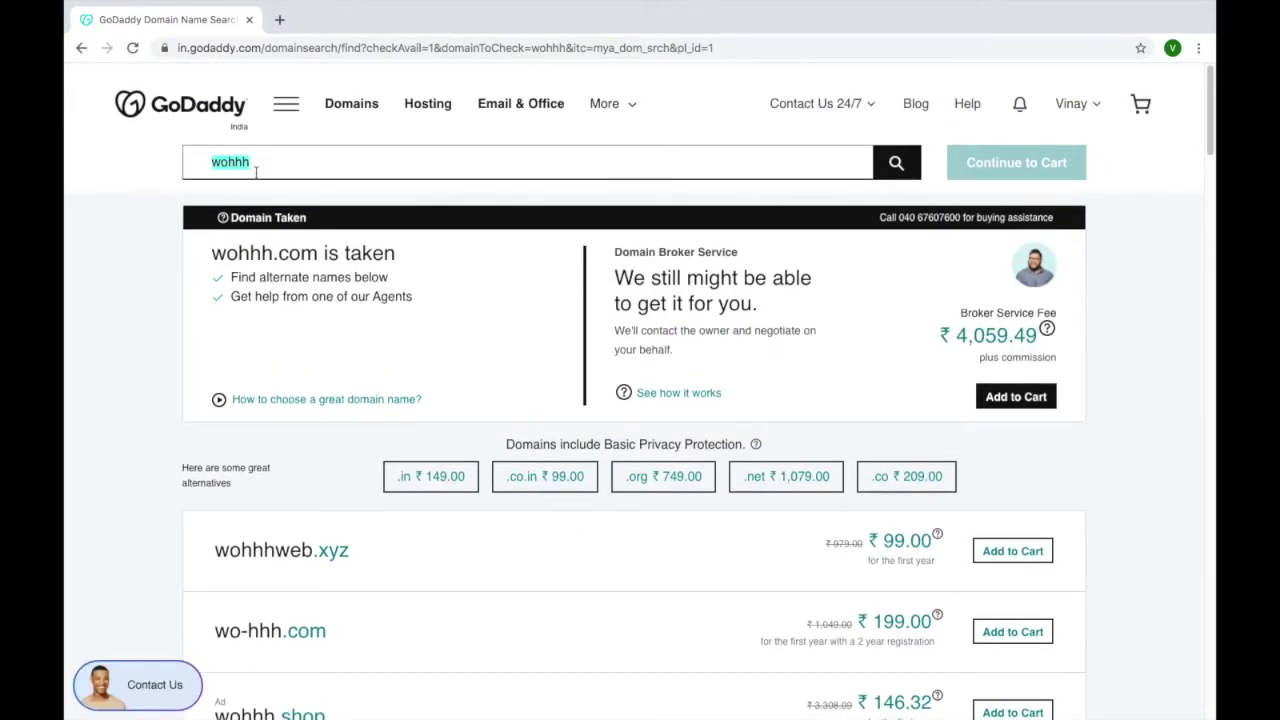
pyautogui.write('business vidya')
pyautogui.hotkey('ctrl', 'a')
pyautogui.press('BackSpace')
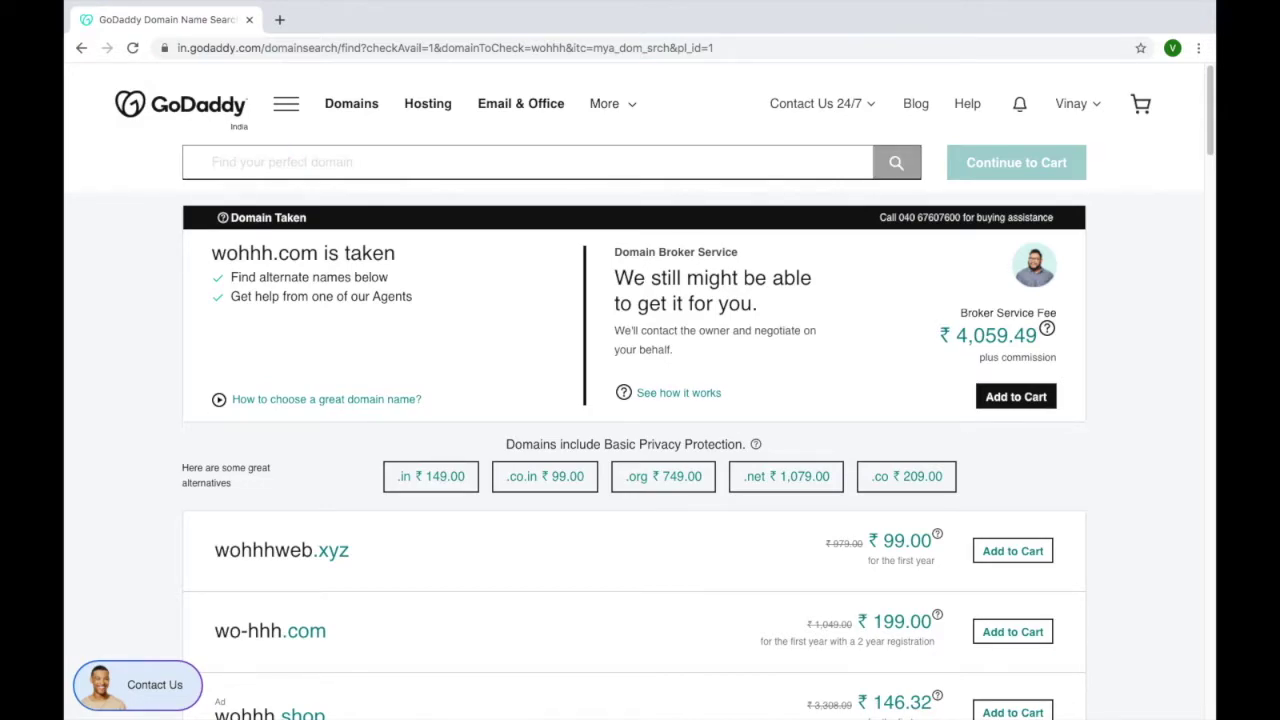
pyautogui.write('kunallonhare')
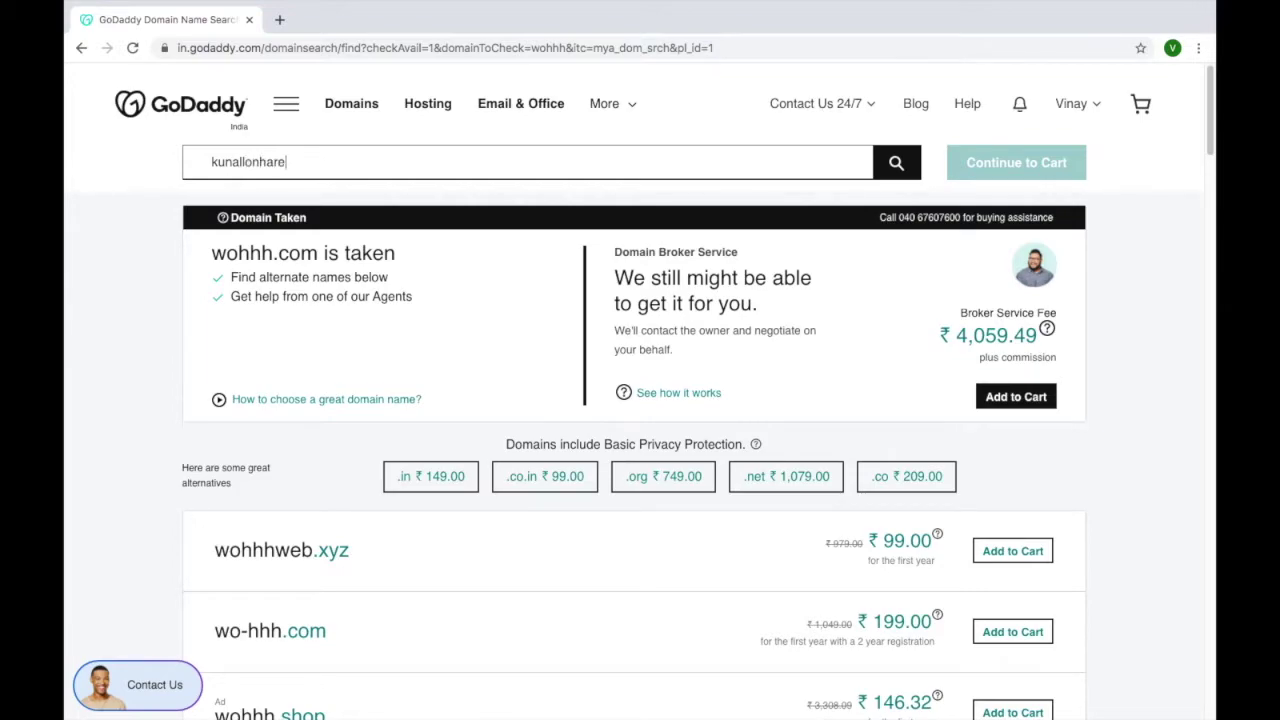
pyautogui.hotkey('ctrl', 'a')
pyautogui.press('BackSpace')
pyautogui.scroll(-2, 408, 383)
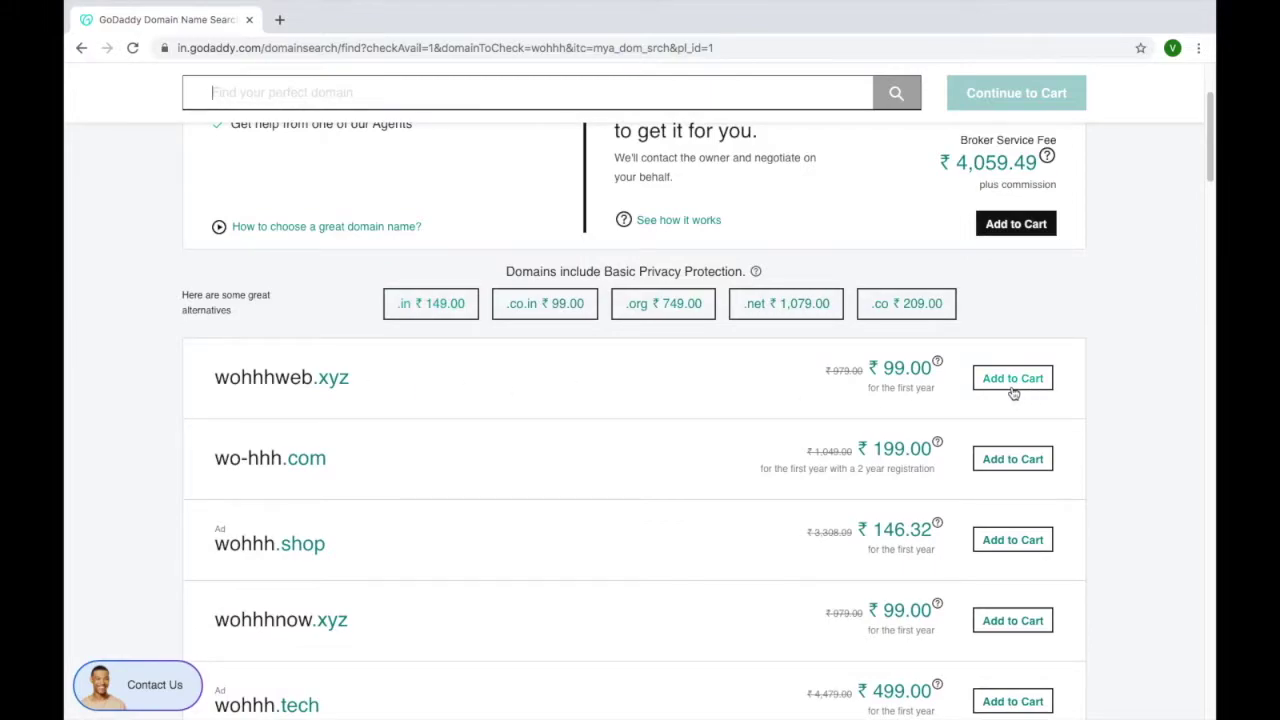
pyautogui.click(1013, 380)
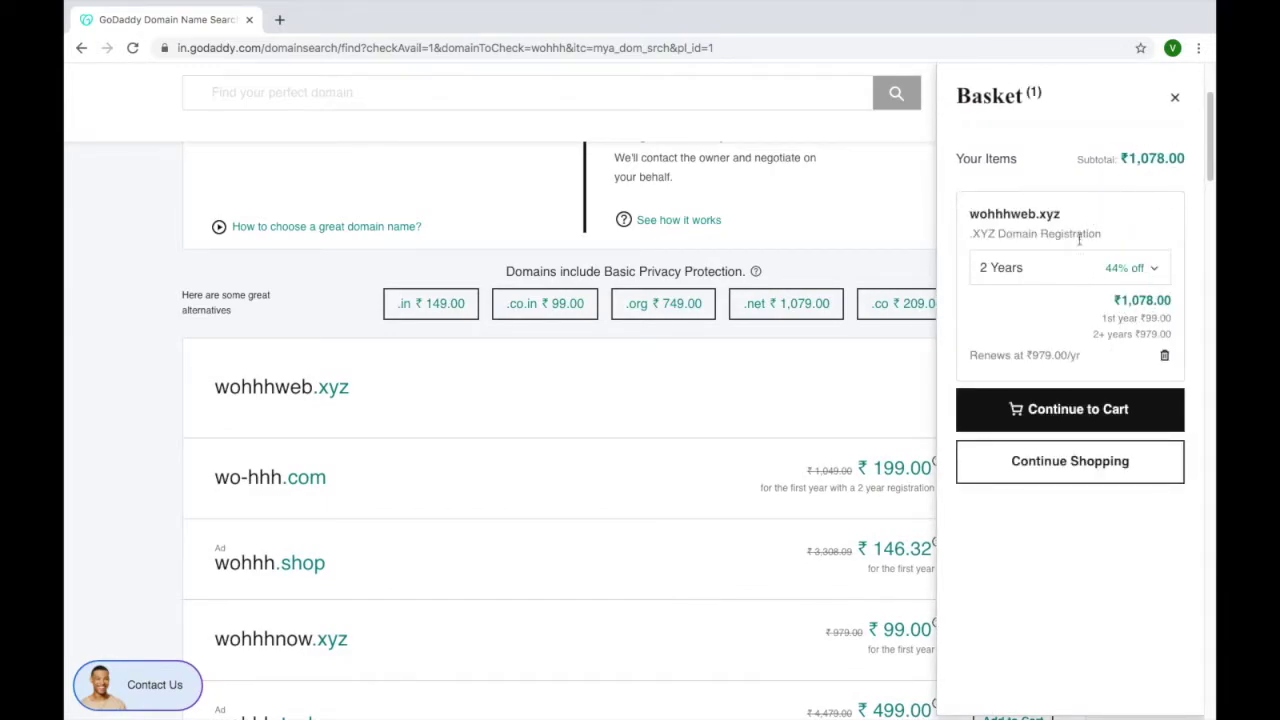
# Add wohhhweb.xyz for 1 Year to the cart, declining domain privacy protection.
pyautogui.click(1066, 283)
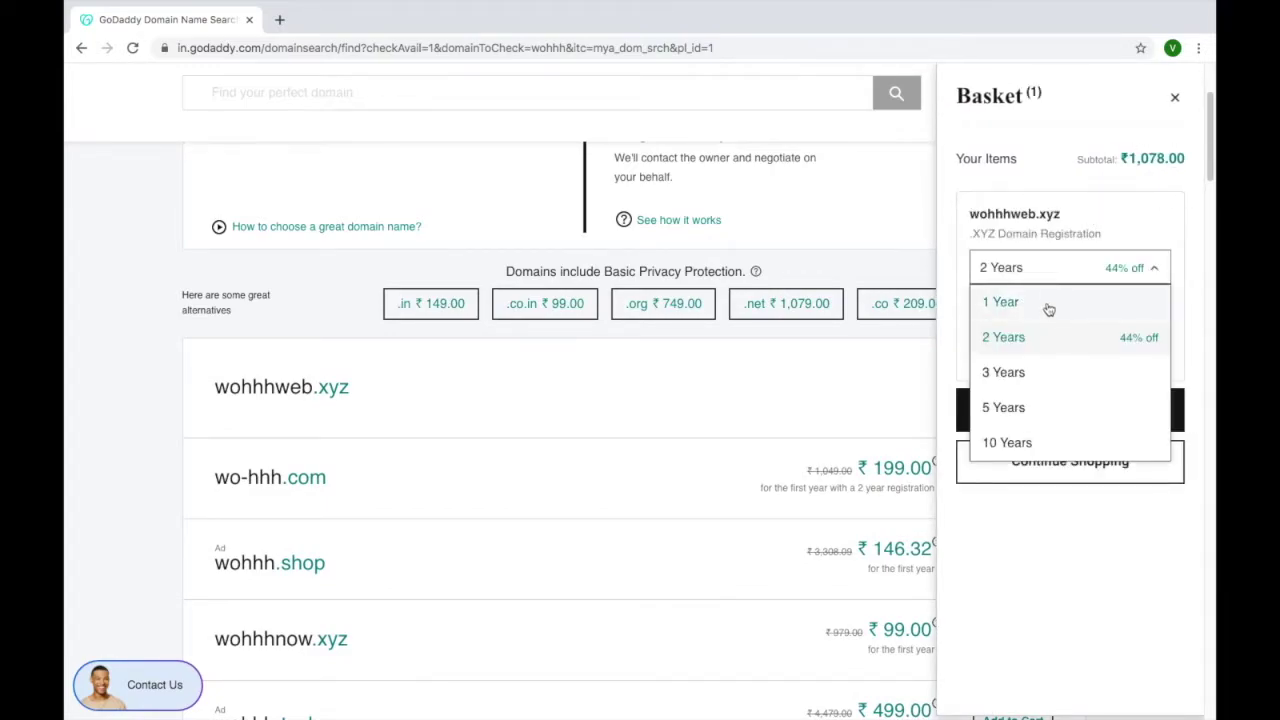
pyautogui.click(1050, 306)
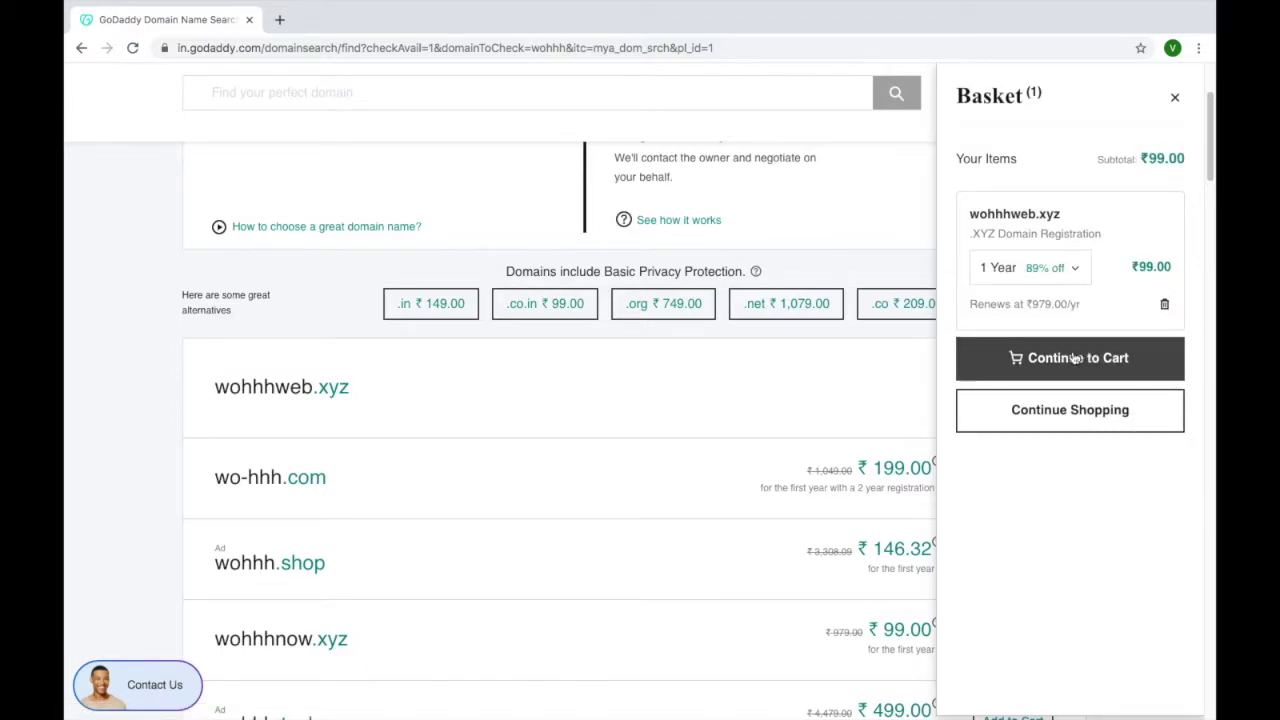
pyautogui.click(1075, 358)
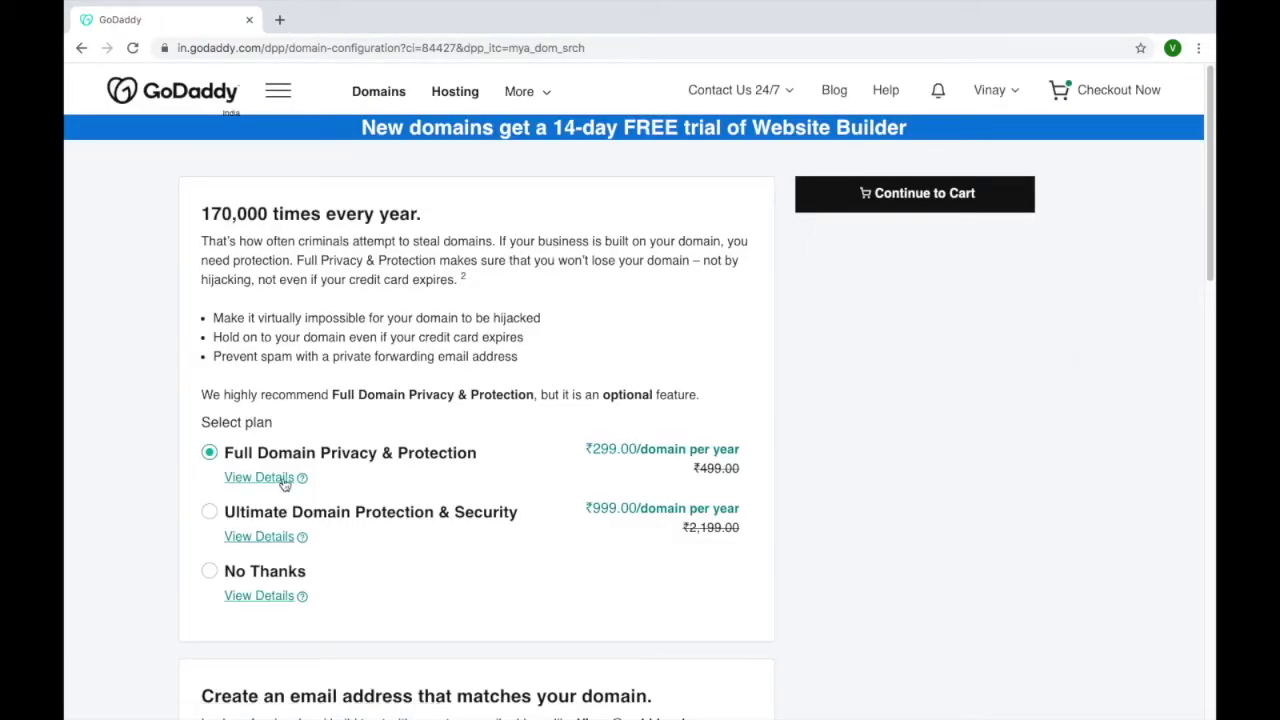
pyautogui.click(210, 571)
pyautogui.click(940, 194)
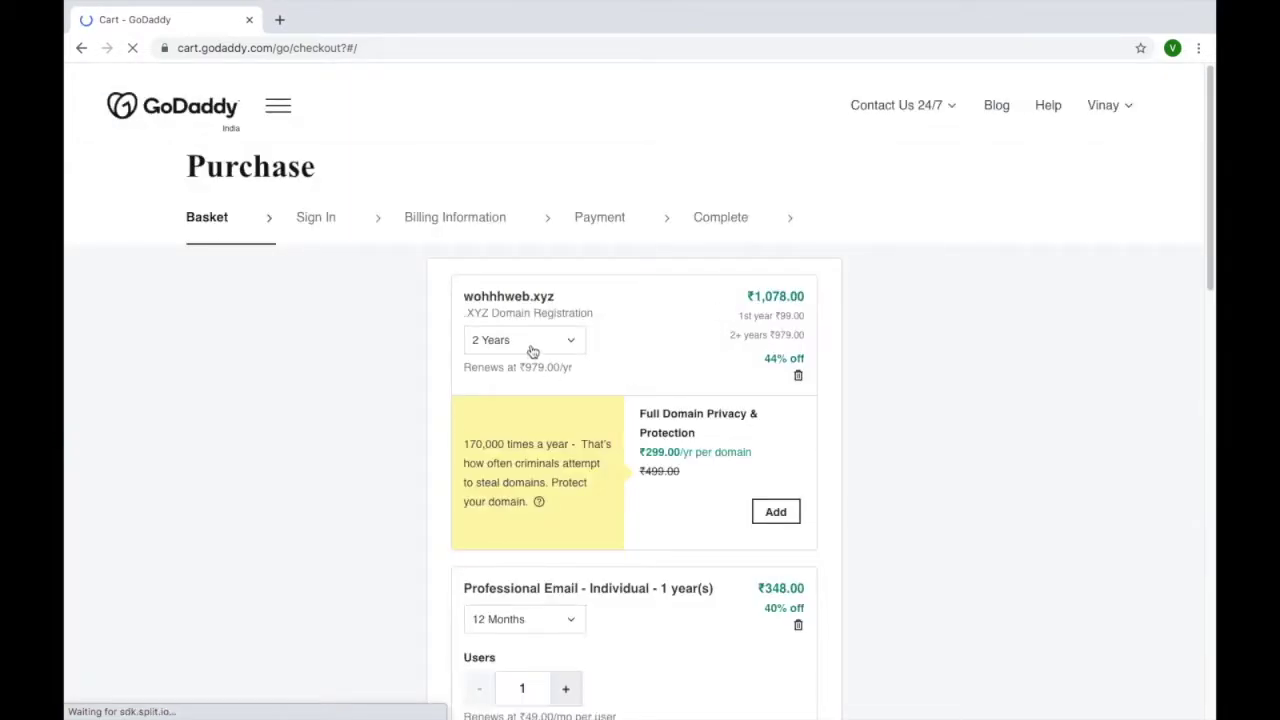
# Change wohhhweb.xyz to a 1 Year term and remove Professional Email, leaving ₹99.00.
pyautogui.click(532, 350)
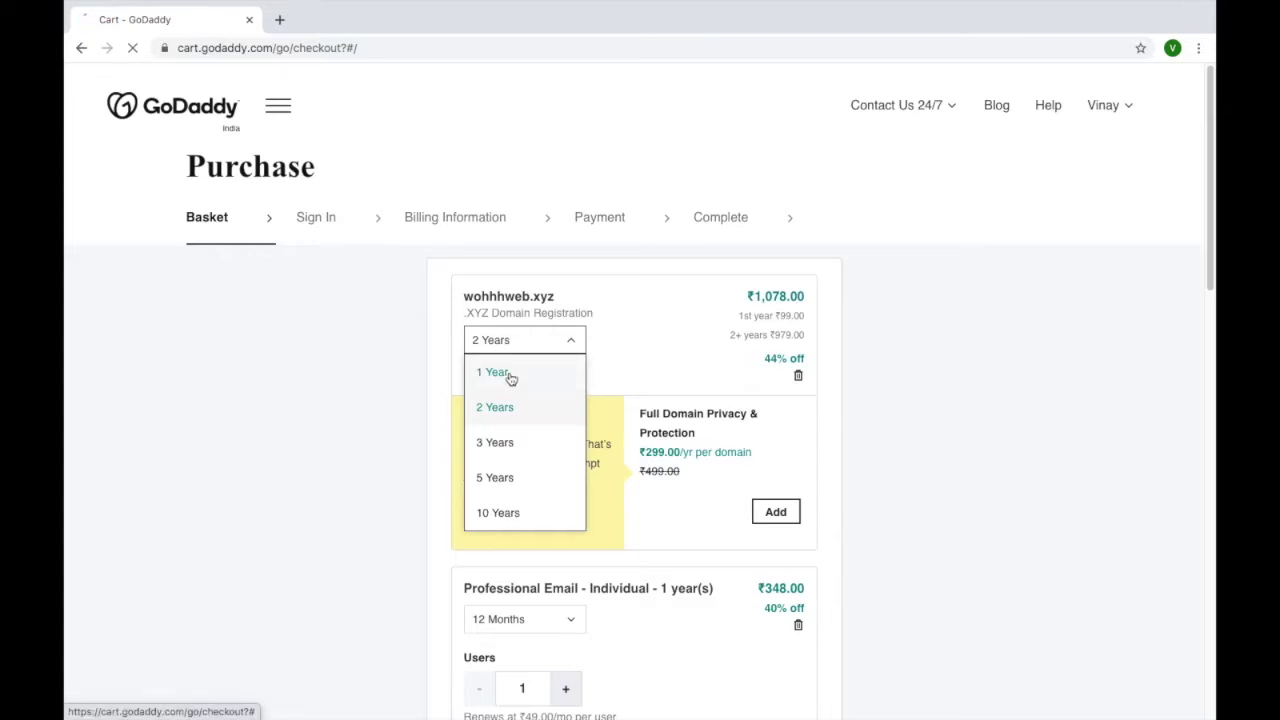
pyautogui.click(509, 374)
pyautogui.scroll(-1, 766, 503)
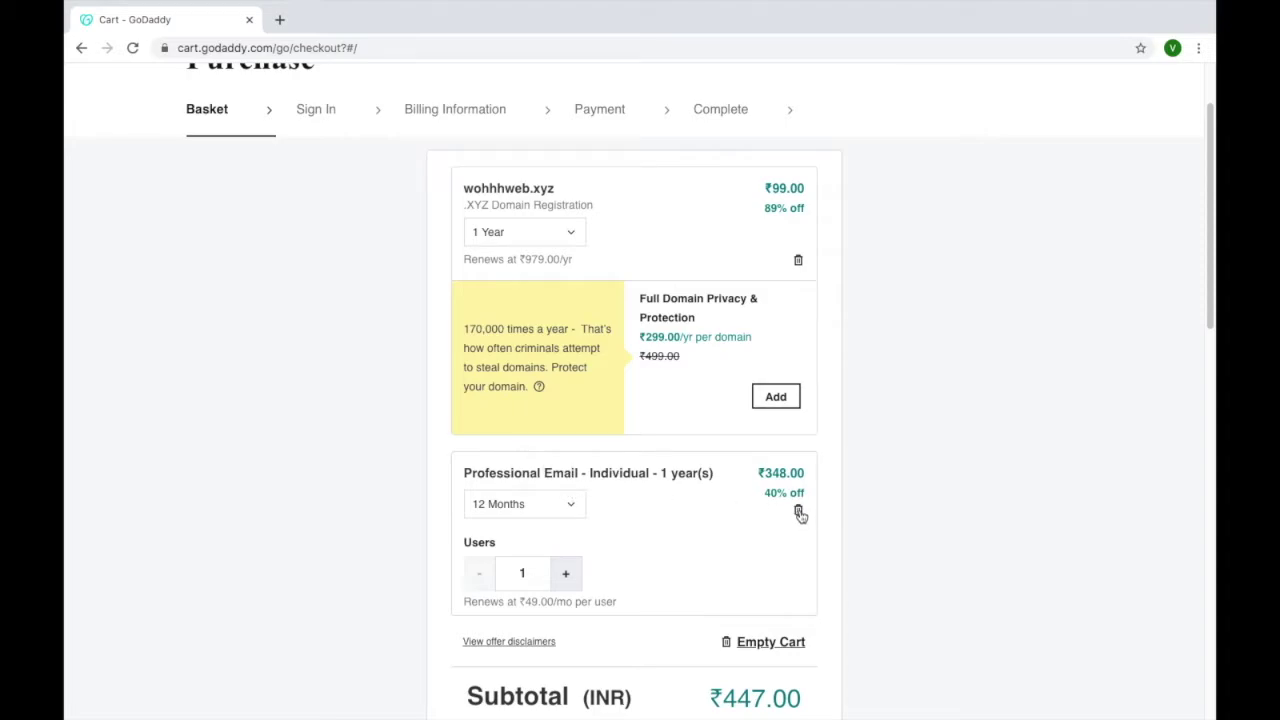
pyautogui.click(798, 512)
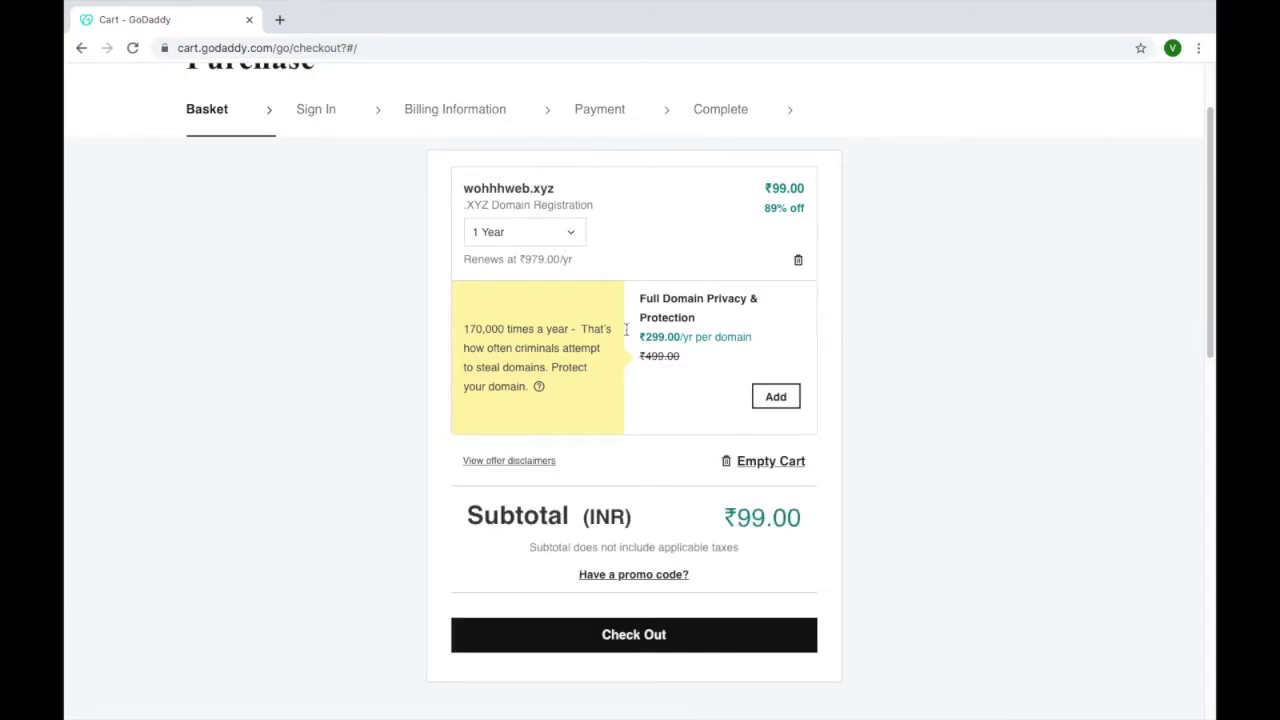
# Go through the billing form's Organization and GSTIN fields and save it to reach Payment.
pyautogui.click(628, 646)
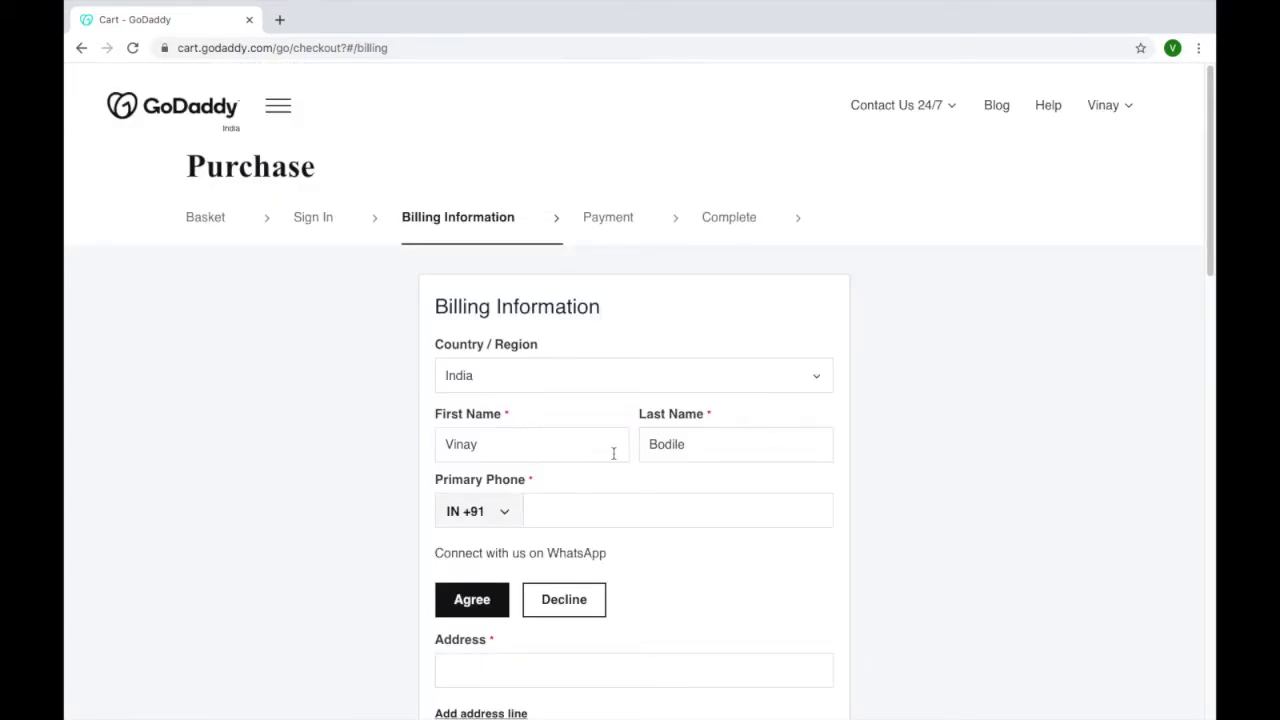
pyautogui.scroll(-1, 600, 480)
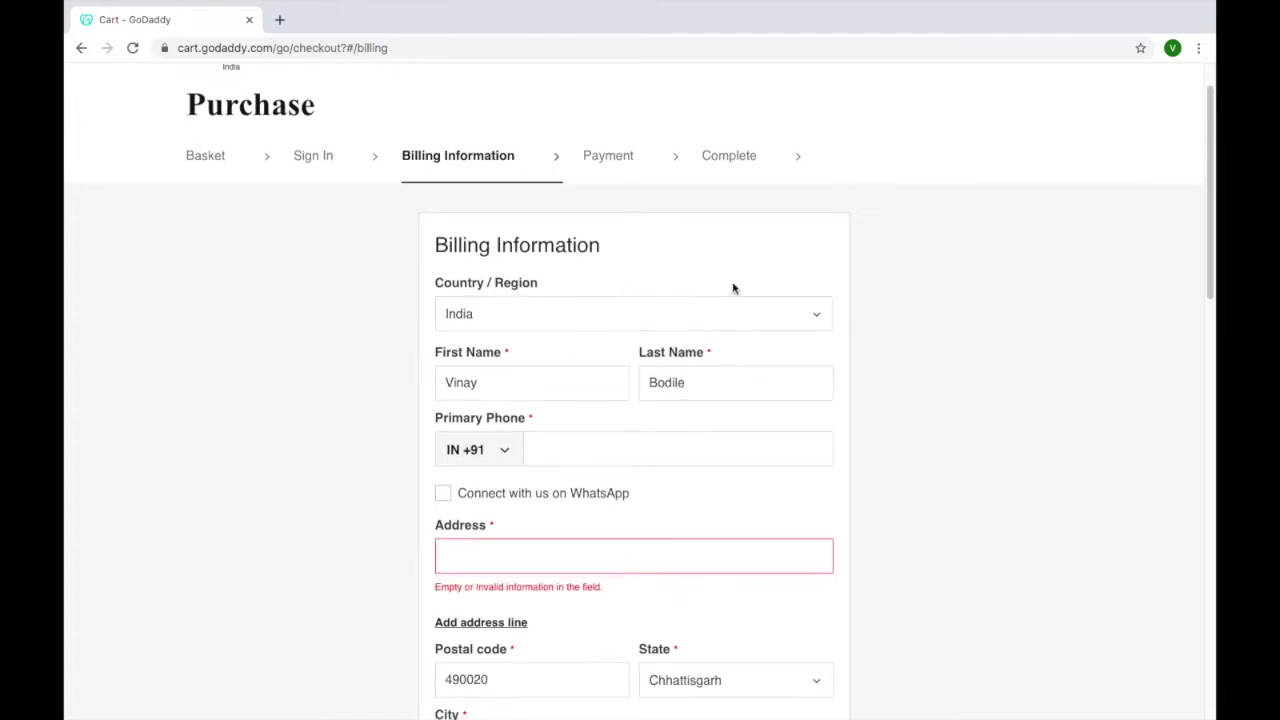
pyautogui.scroll(-3, 620, 163)
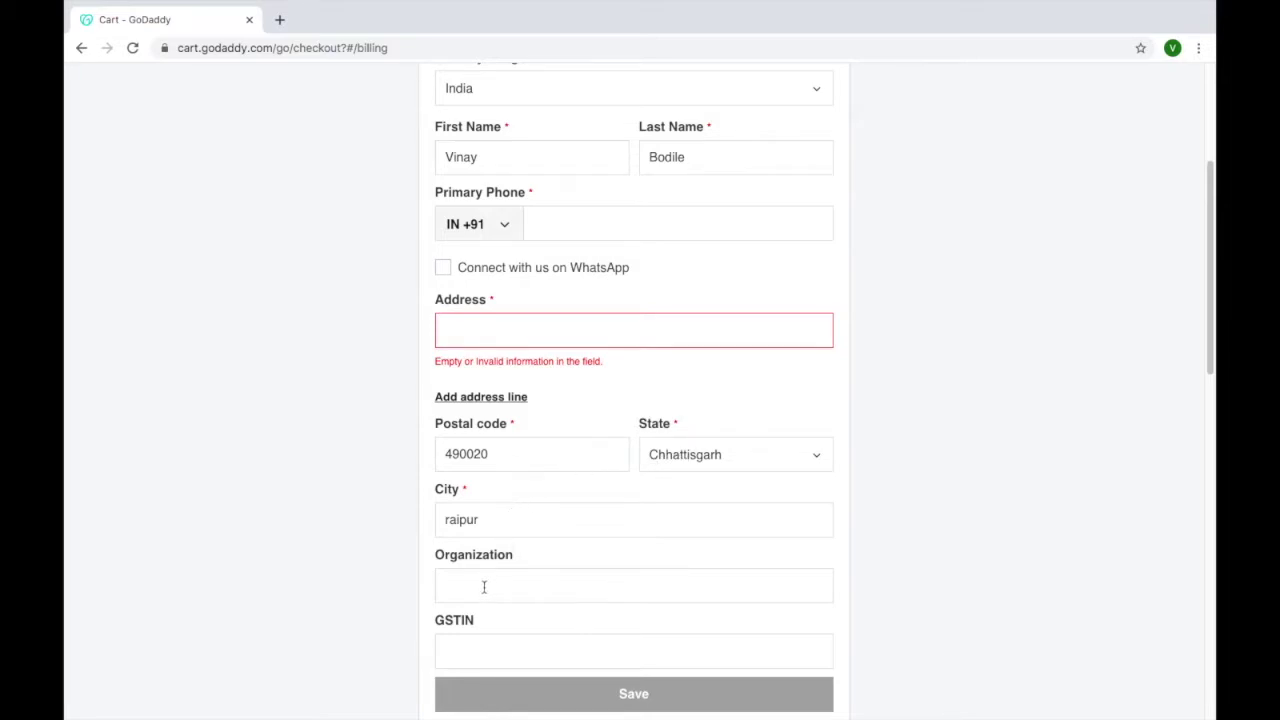
pyautogui.scroll(2, 537, 437)
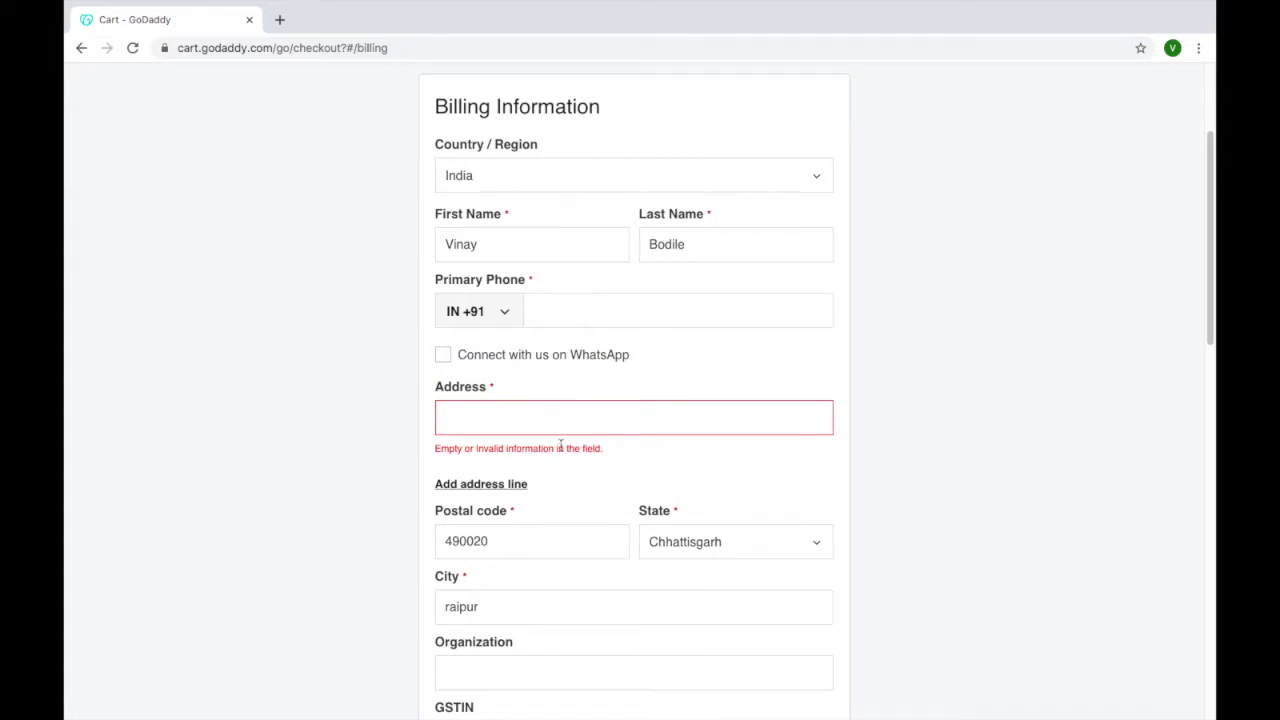
pyautogui.scroll(-3, 560, 443)
pyautogui.click(491, 388)
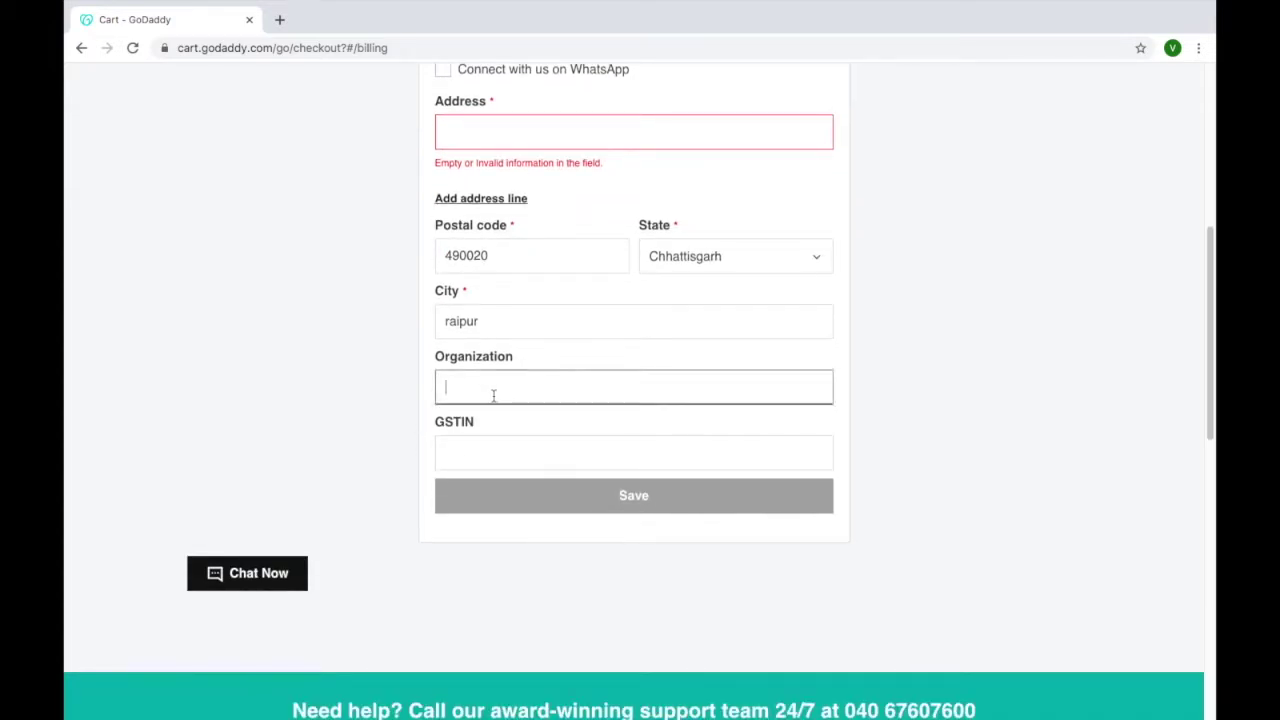
pyautogui.click(506, 457)
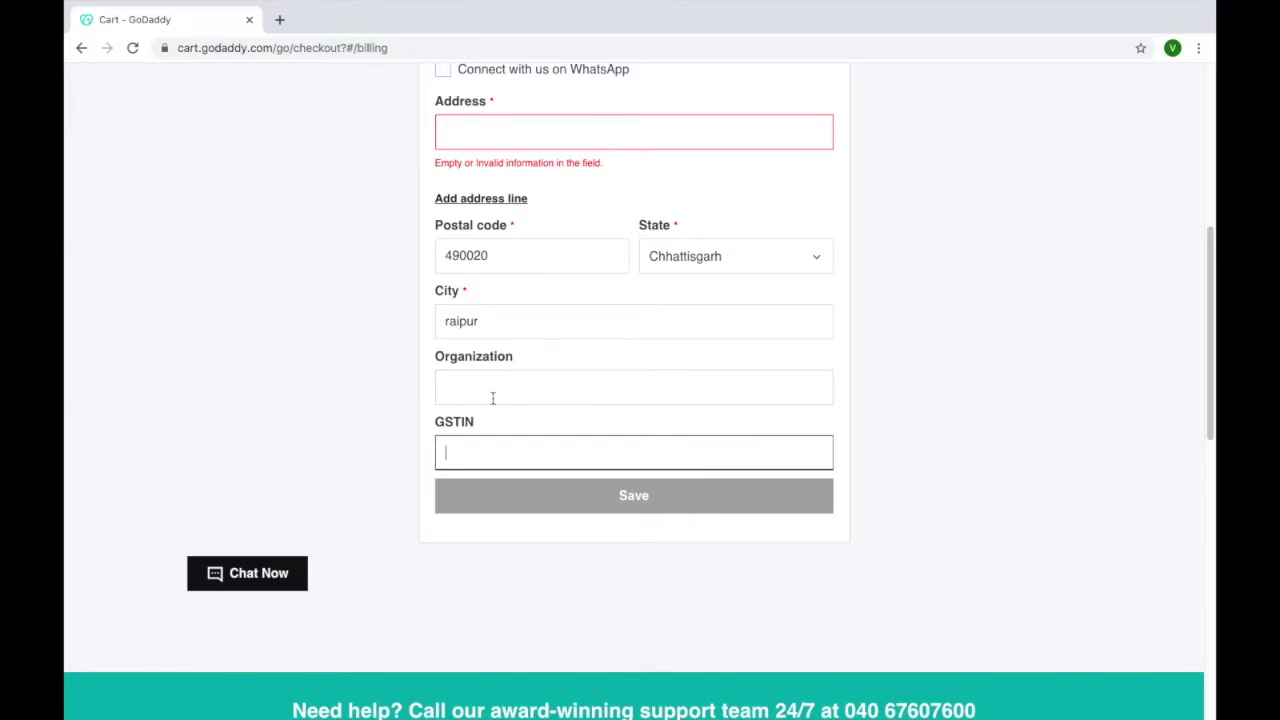
pyautogui.scroll(3, 491, 398)
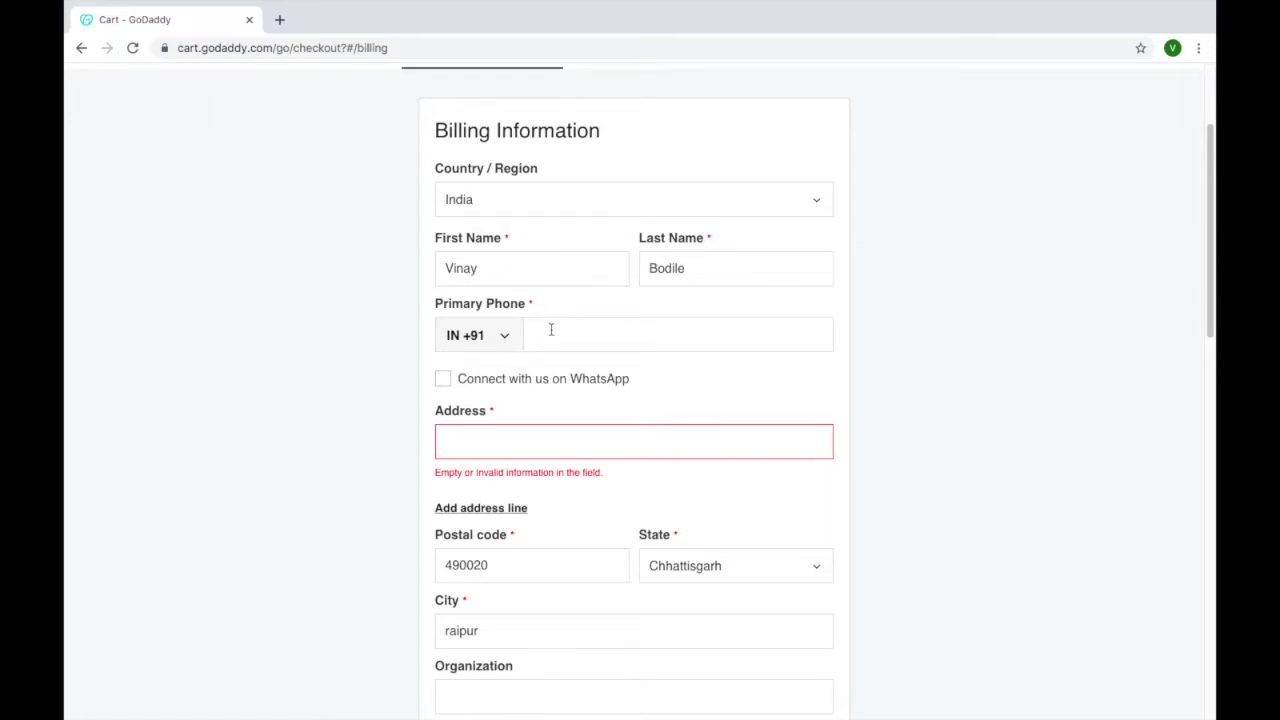
pyautogui.scroll(-2, 551, 329)
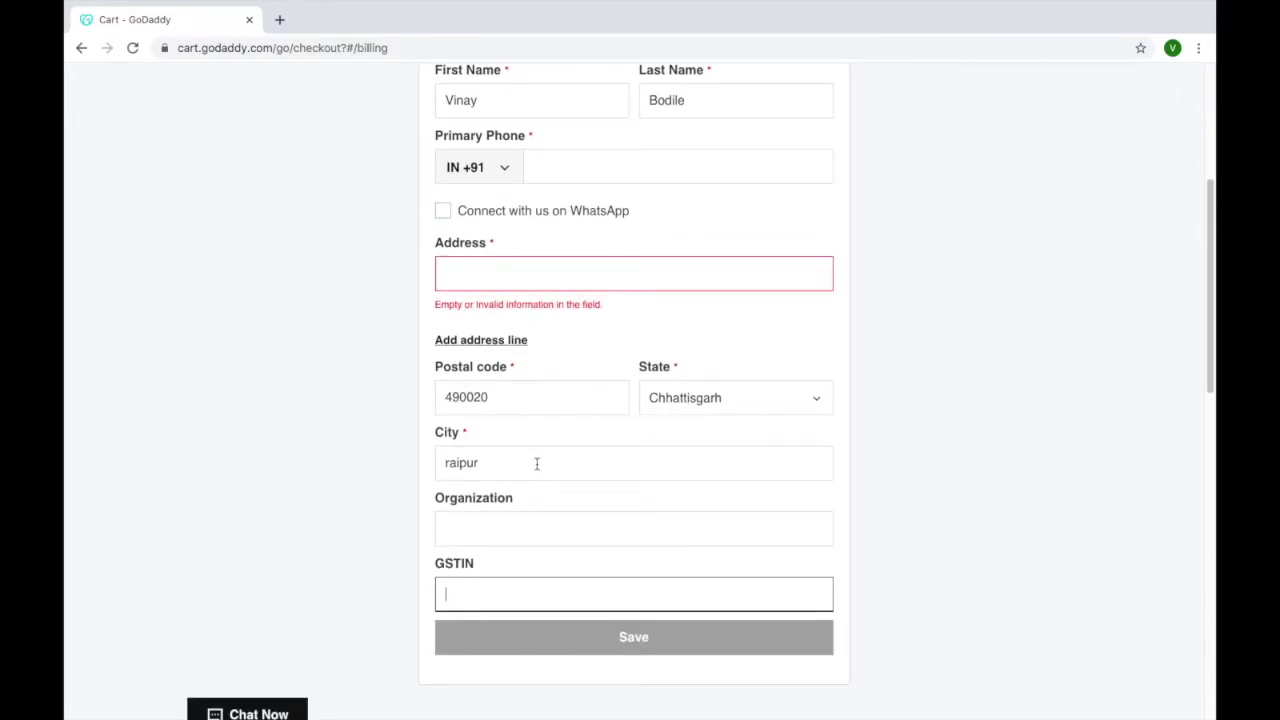
pyautogui.click(603, 637)
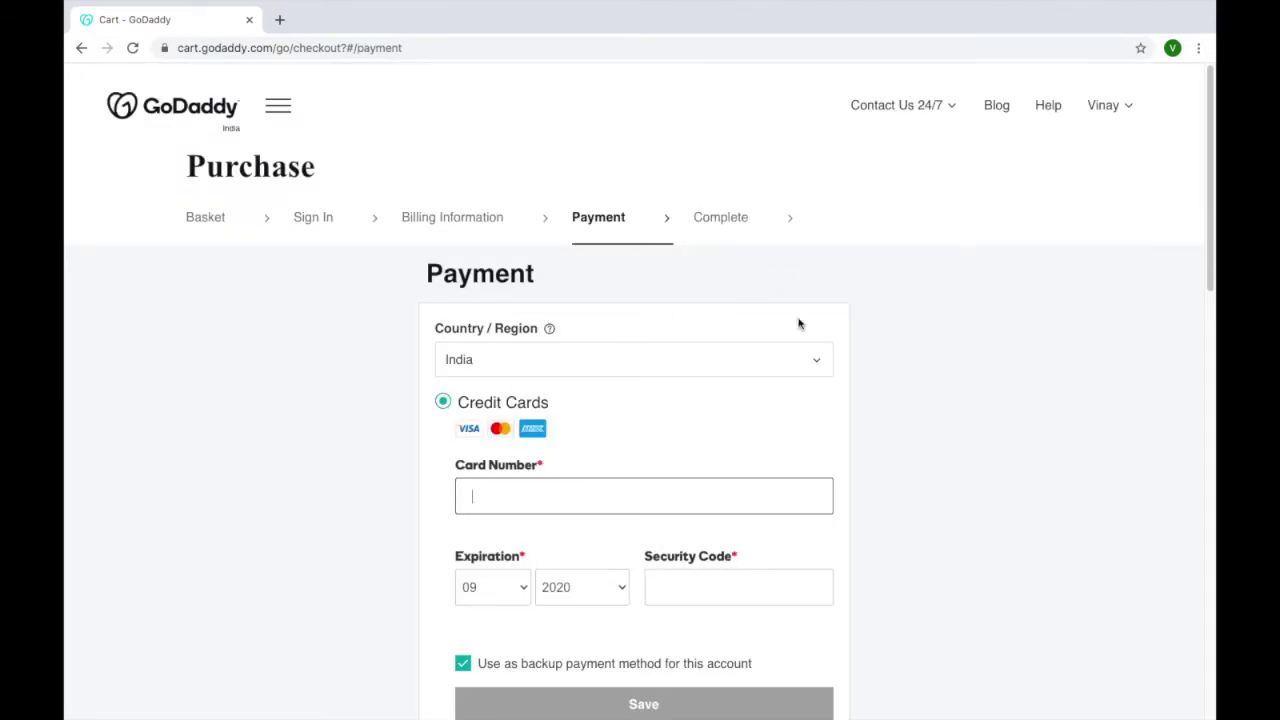
# Try Net Banking as the payment method, then go back to the payment step.
pyautogui.scroll(-2, 567, 488)
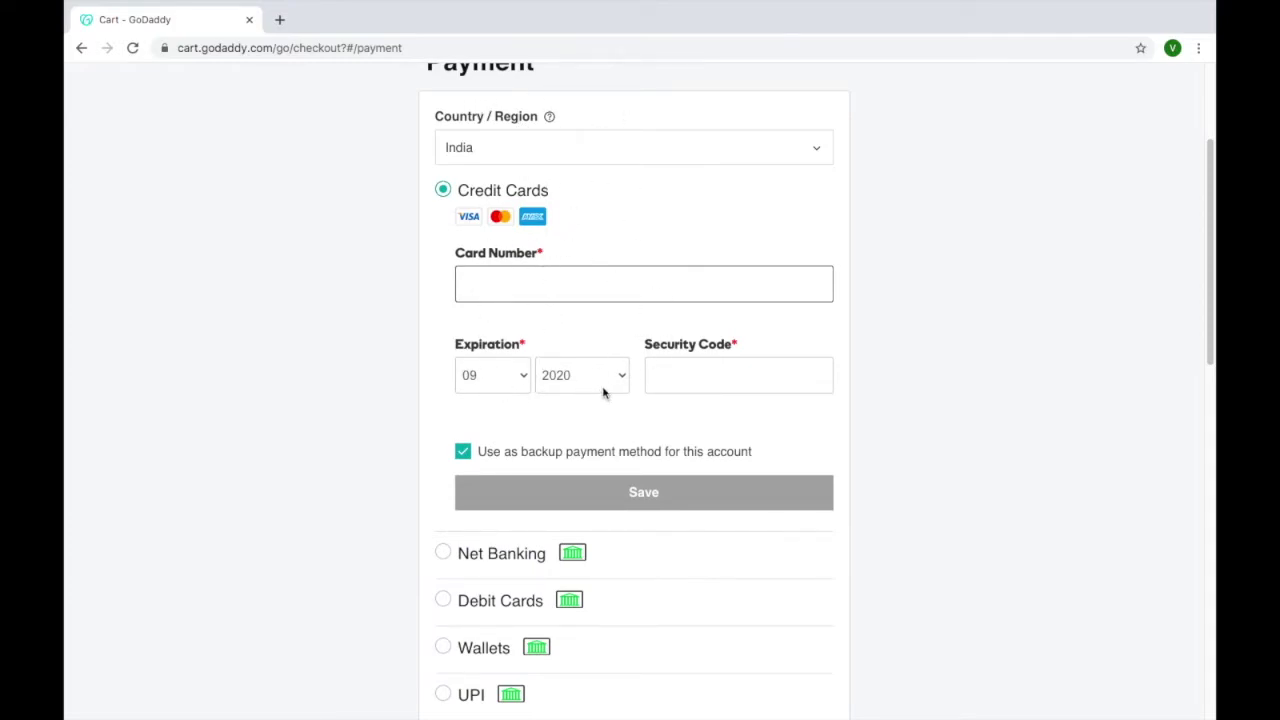
pyautogui.scroll(-2, 560, 523)
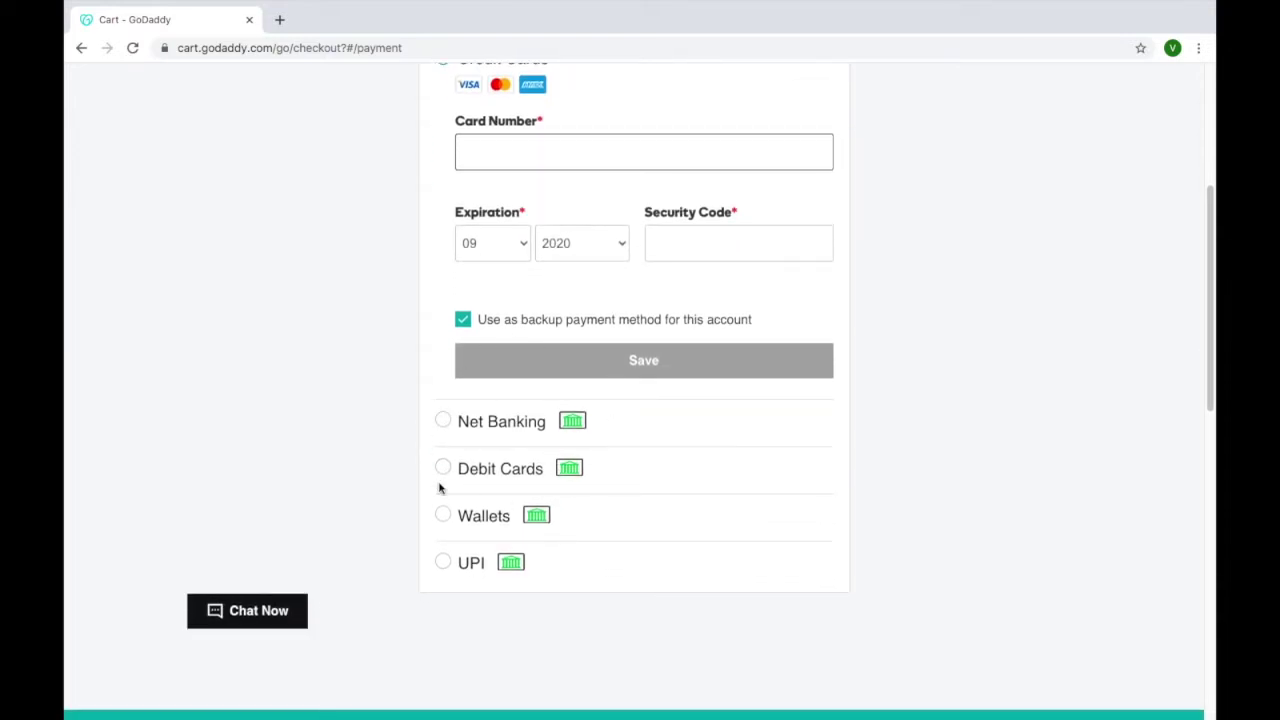
pyautogui.click(443, 421)
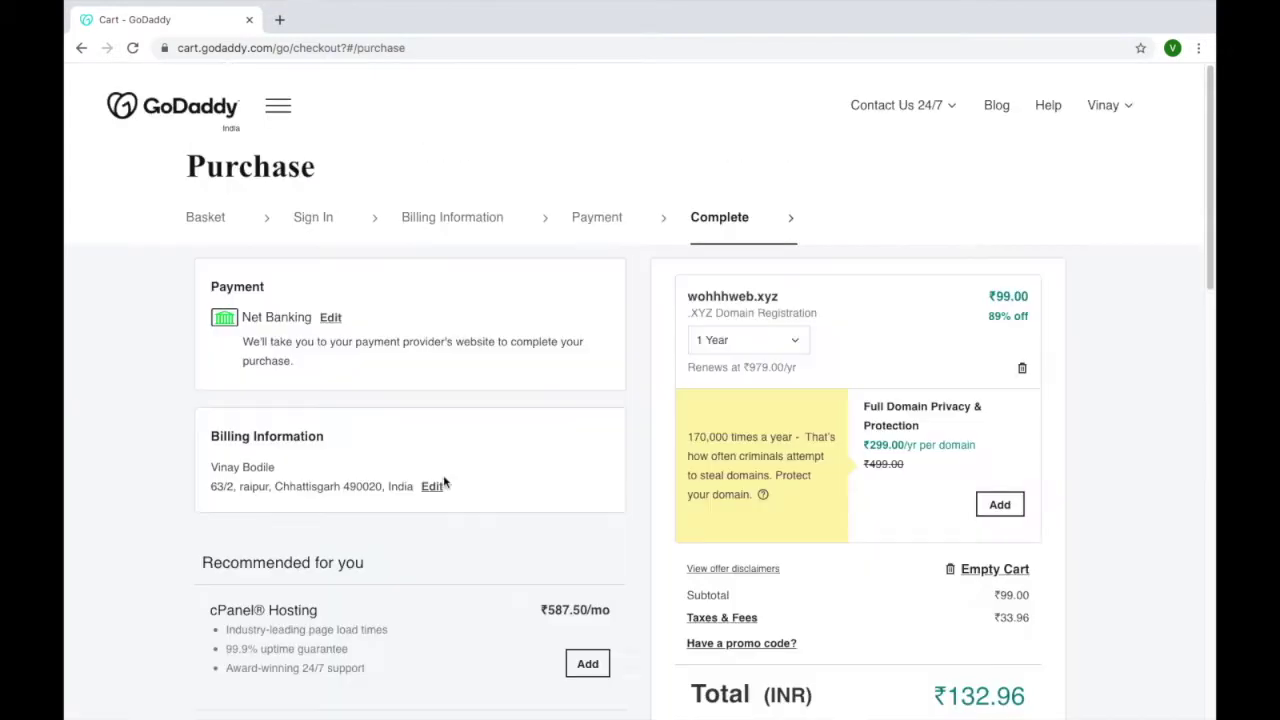
pyautogui.scroll(-4, 487, 518)
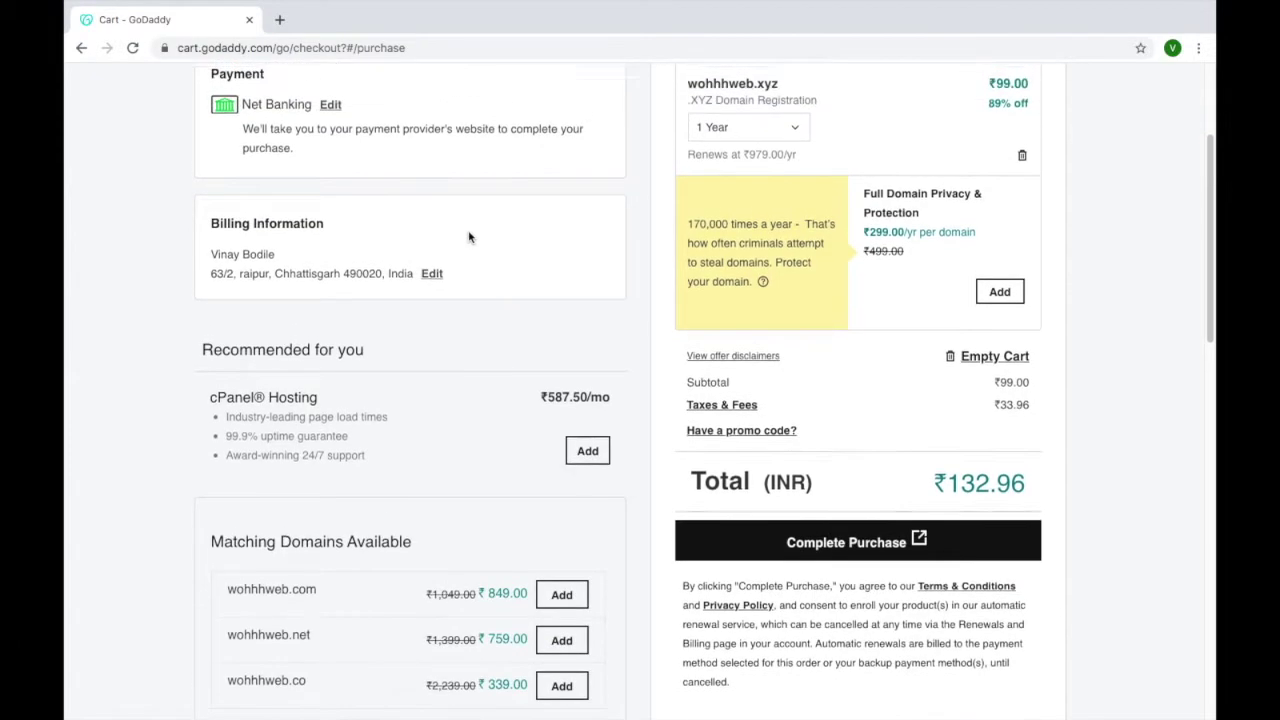
pyautogui.scroll(3, 388, 237)
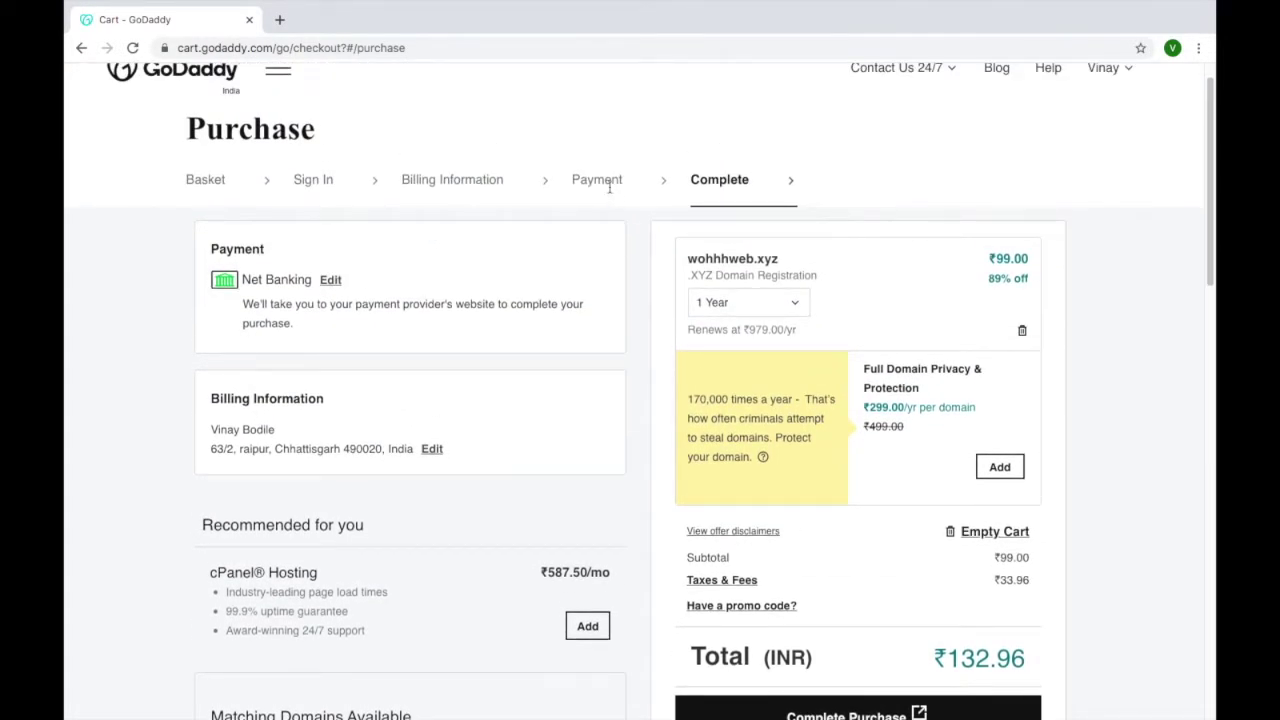
pyautogui.scroll(1, 322, 282)
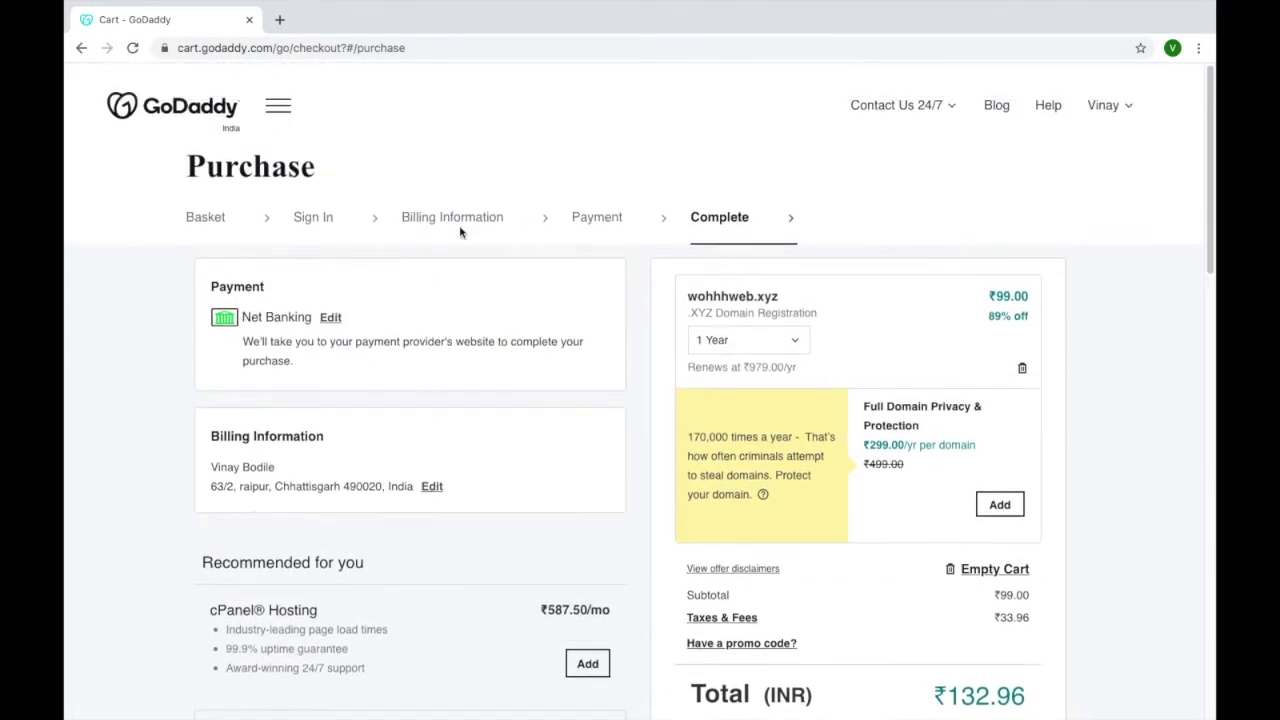
pyautogui.click(81, 47)
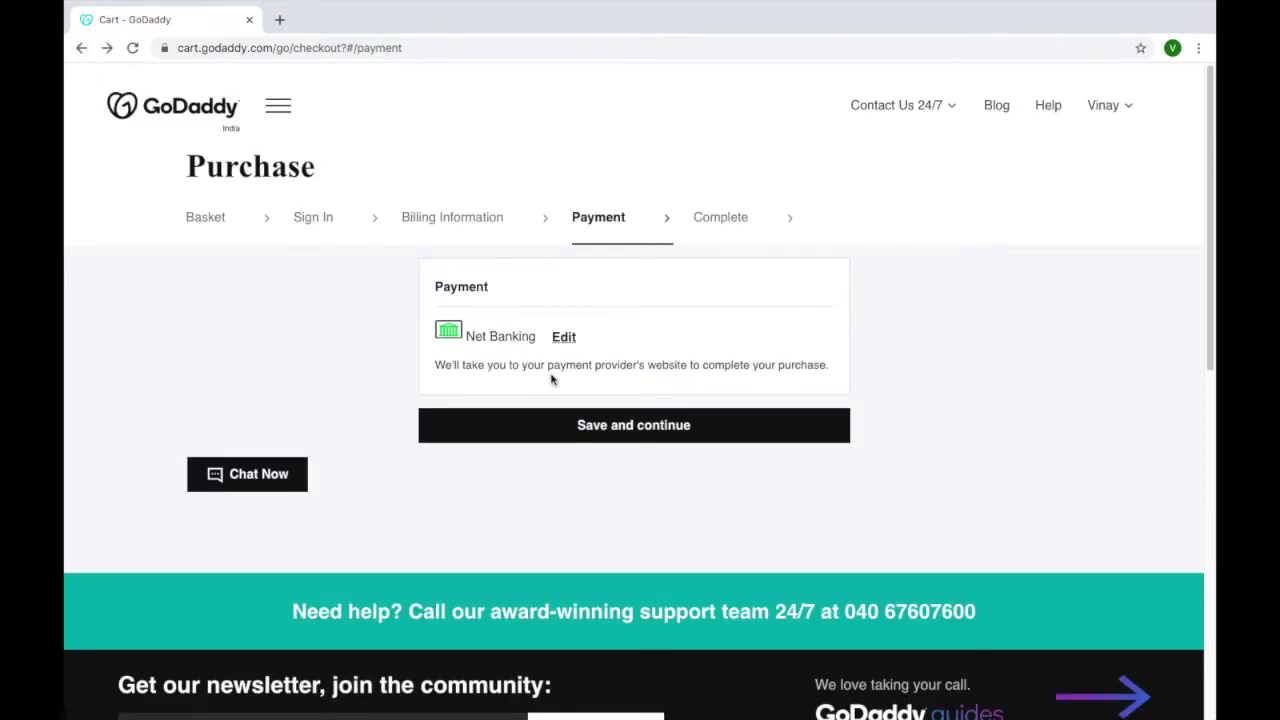
# Switch the payment method to Debit Cards and highlight the ₹99.00 subtotal.
pyautogui.click(566, 338)
pyautogui.scroll(-2, 560, 450)
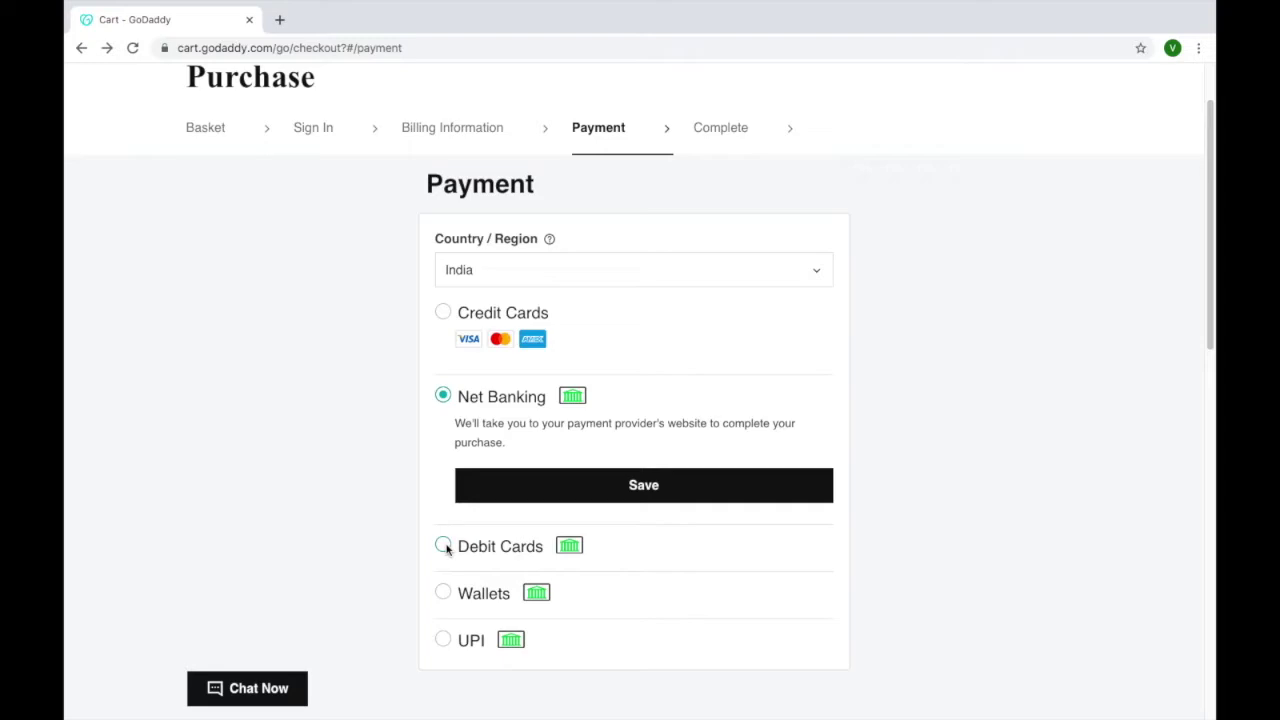
pyautogui.click(443, 546)
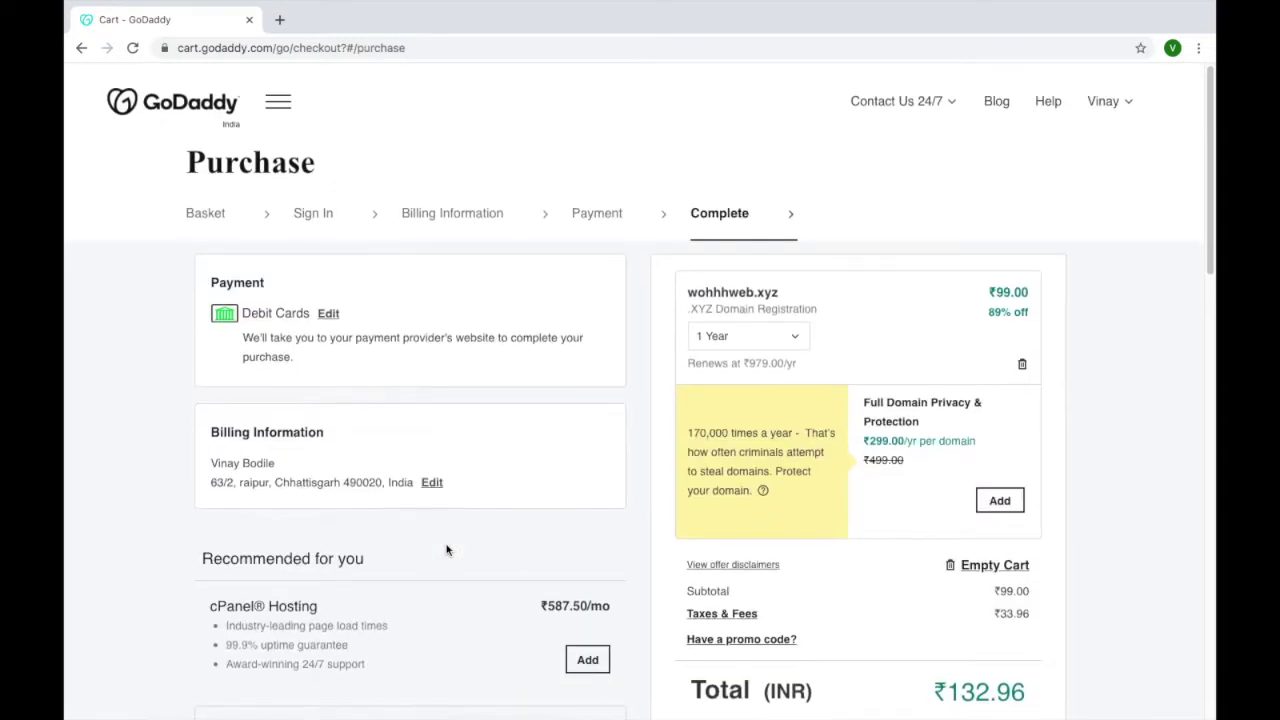
pyautogui.scroll(-2, 446, 549)
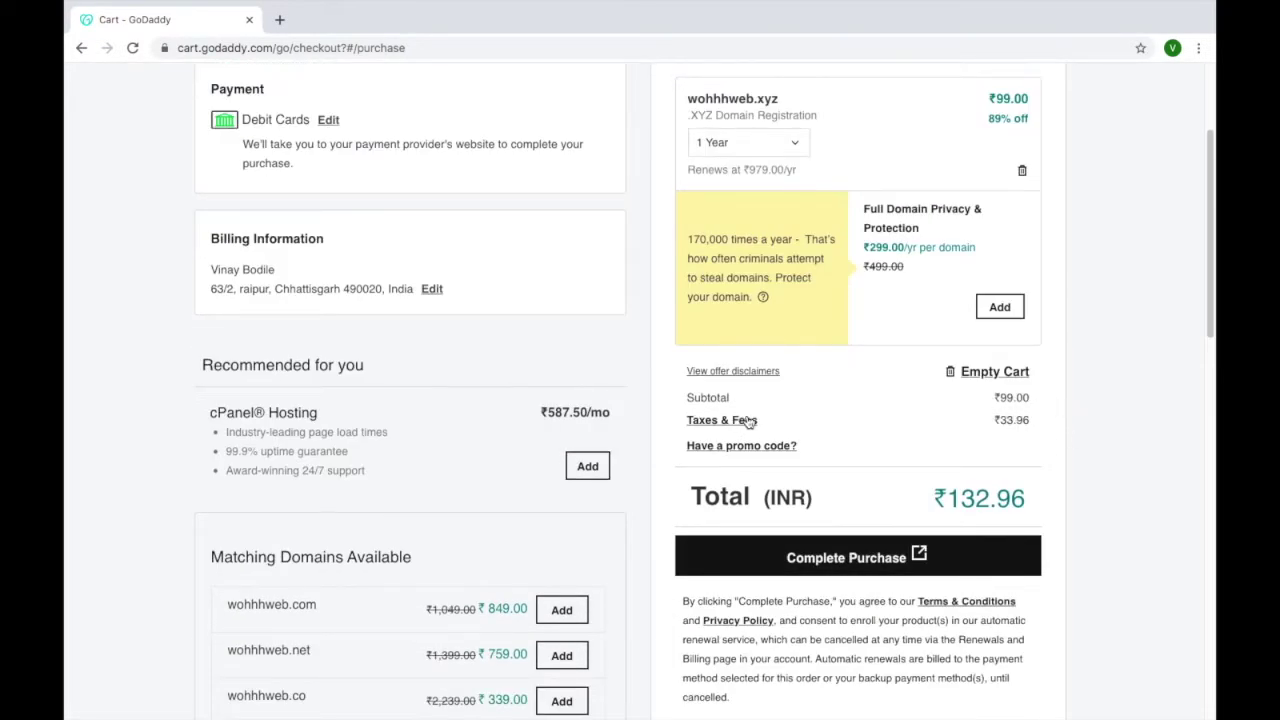
pyautogui.moveTo(1030, 397); pyautogui.dragTo(993, 420)
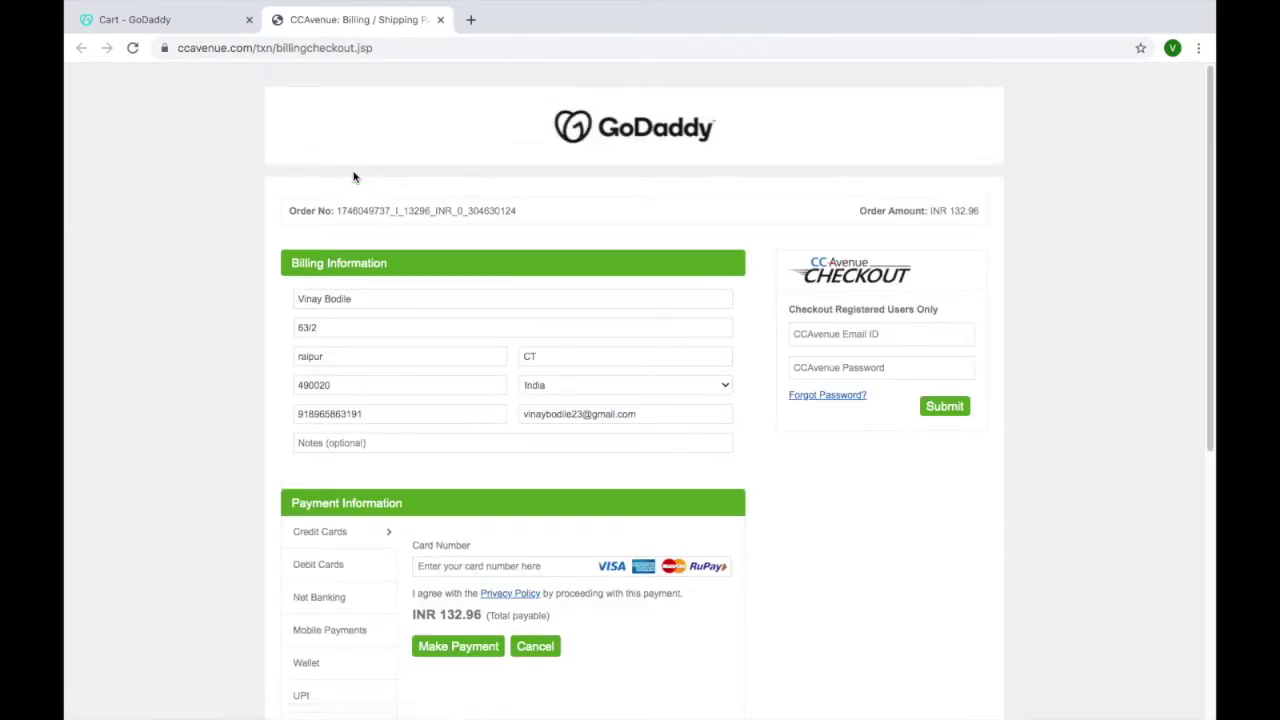
# Pay on CCAvenue with a VISA Debit Card Issued in India (VBV).
pyautogui.scroll(-1, 428, 434)
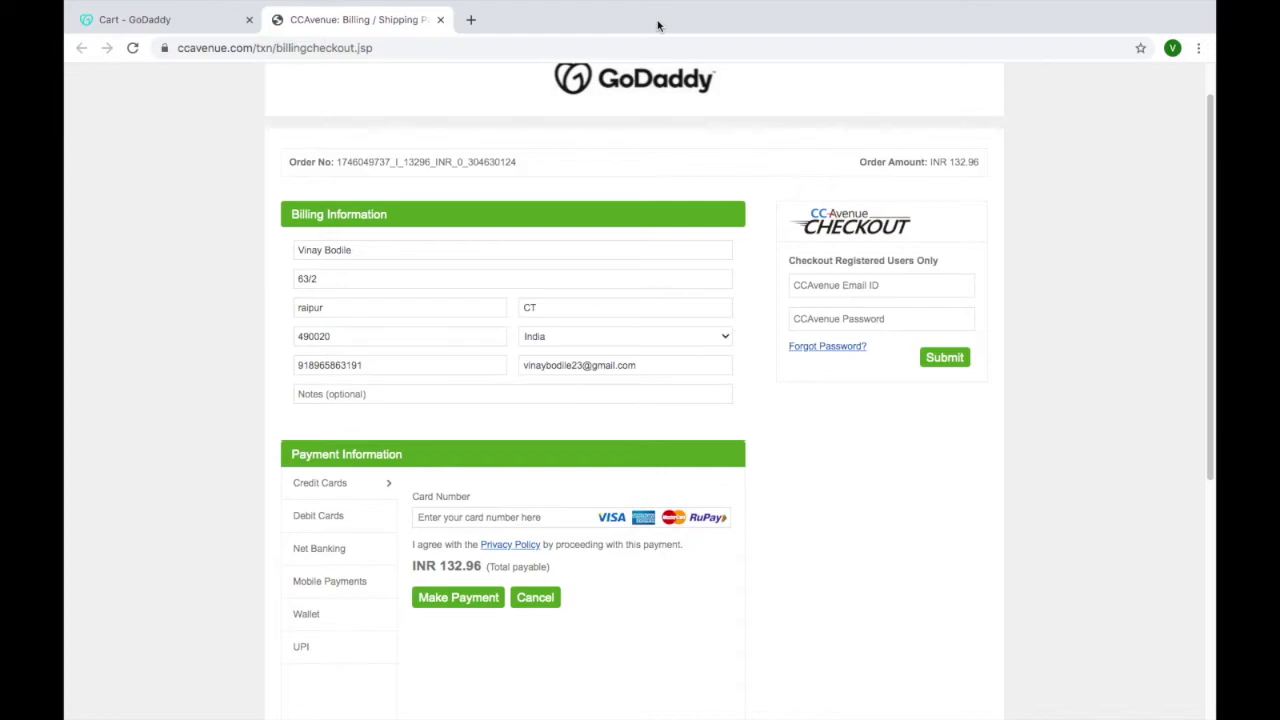
pyautogui.scroll(1, 488, 160)
pyautogui.scroll(-3, 509, 509)
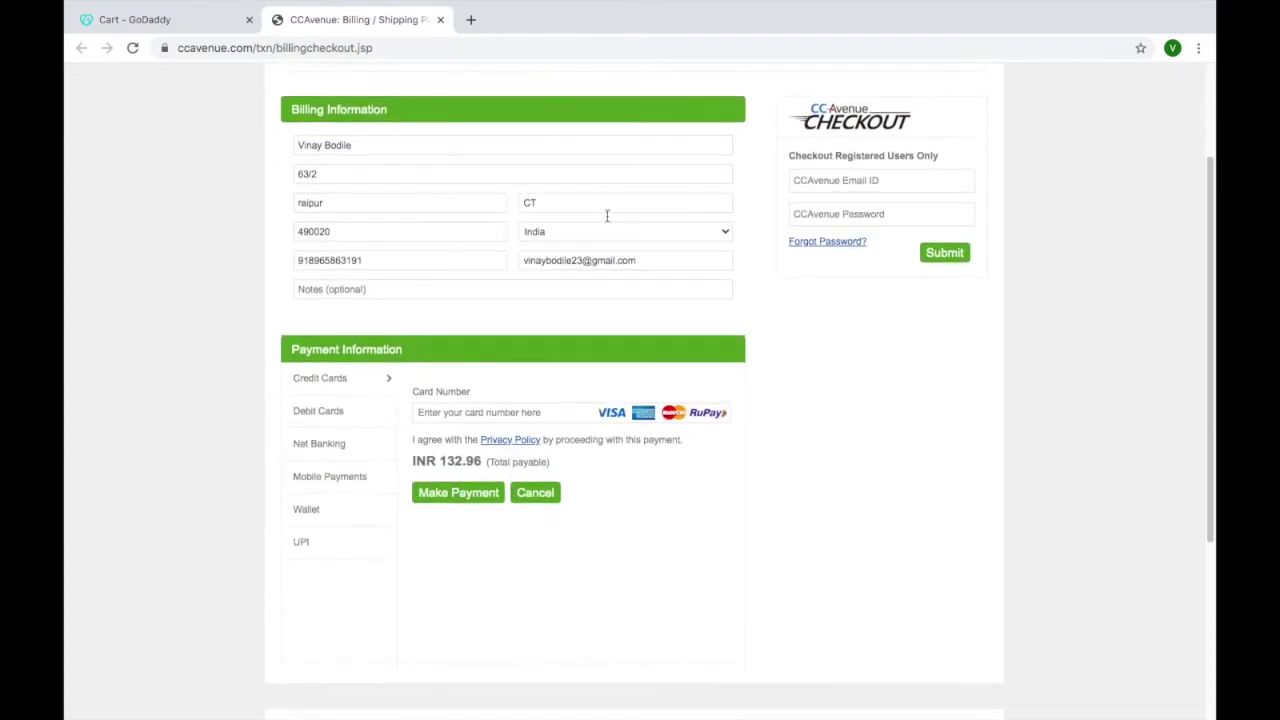
pyautogui.click(347, 420)
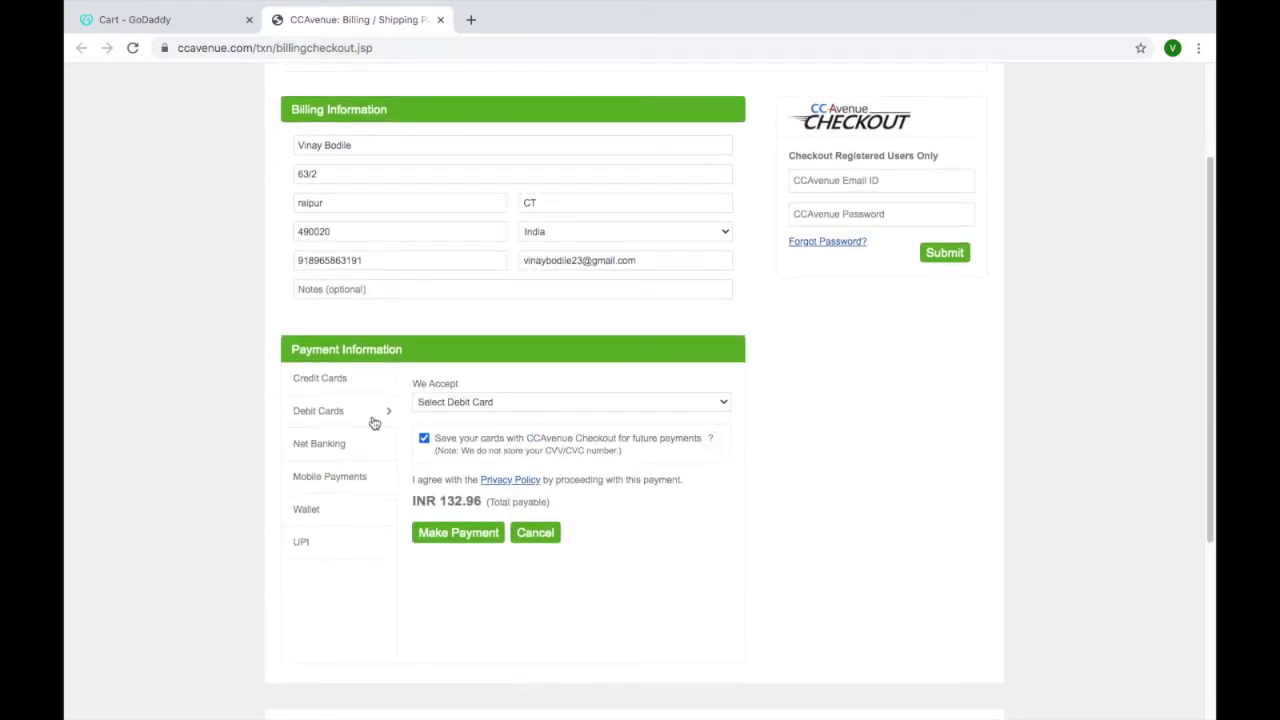
pyautogui.click(450, 403)
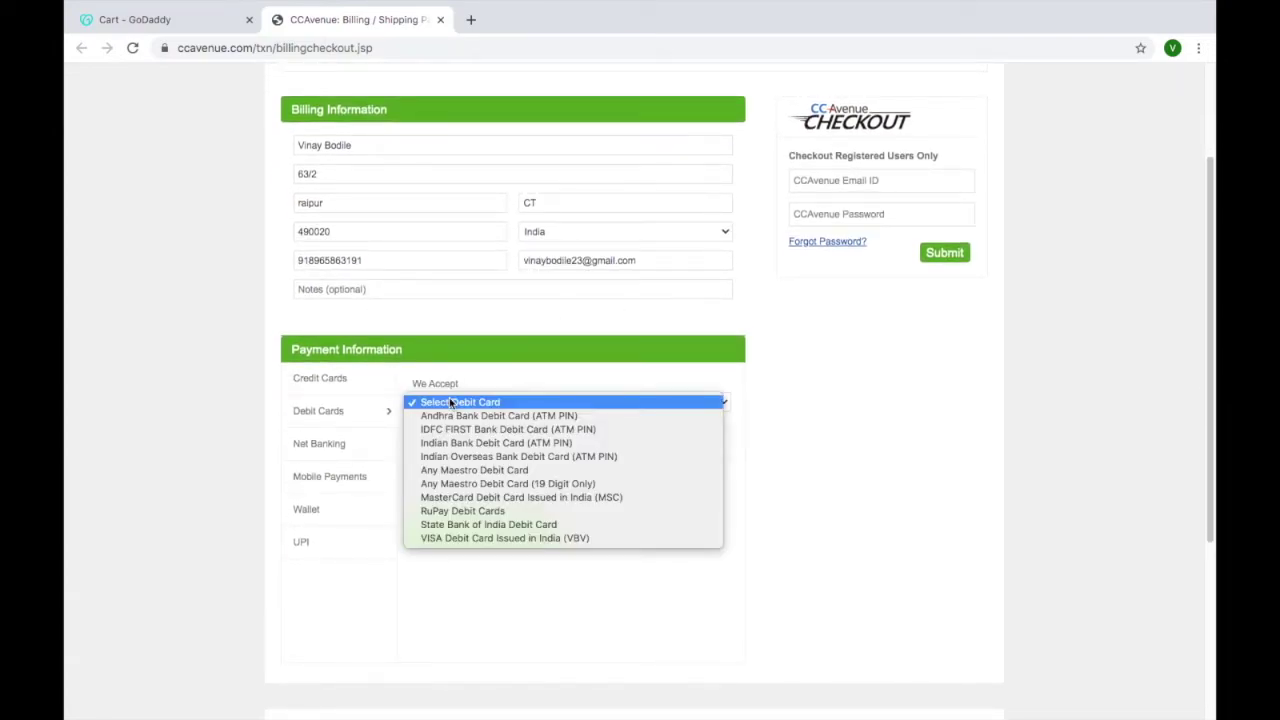
pyautogui.click(487, 538)
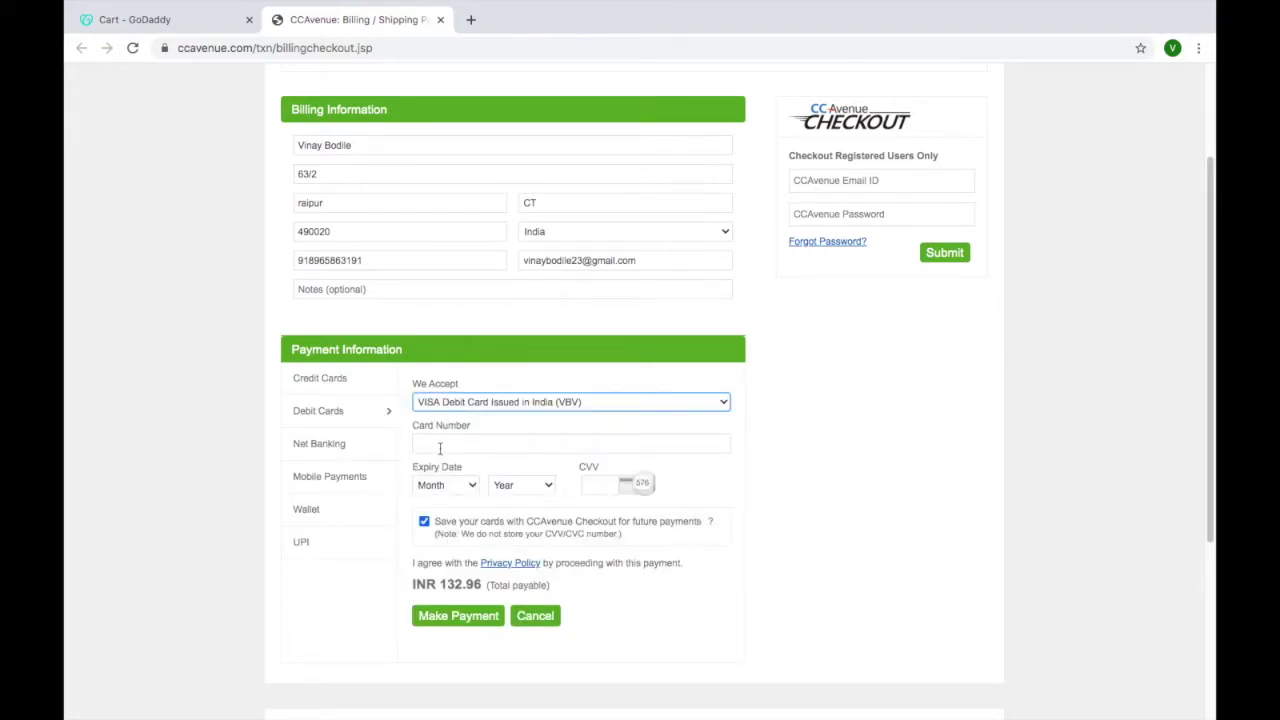
pyautogui.click(470, 619)
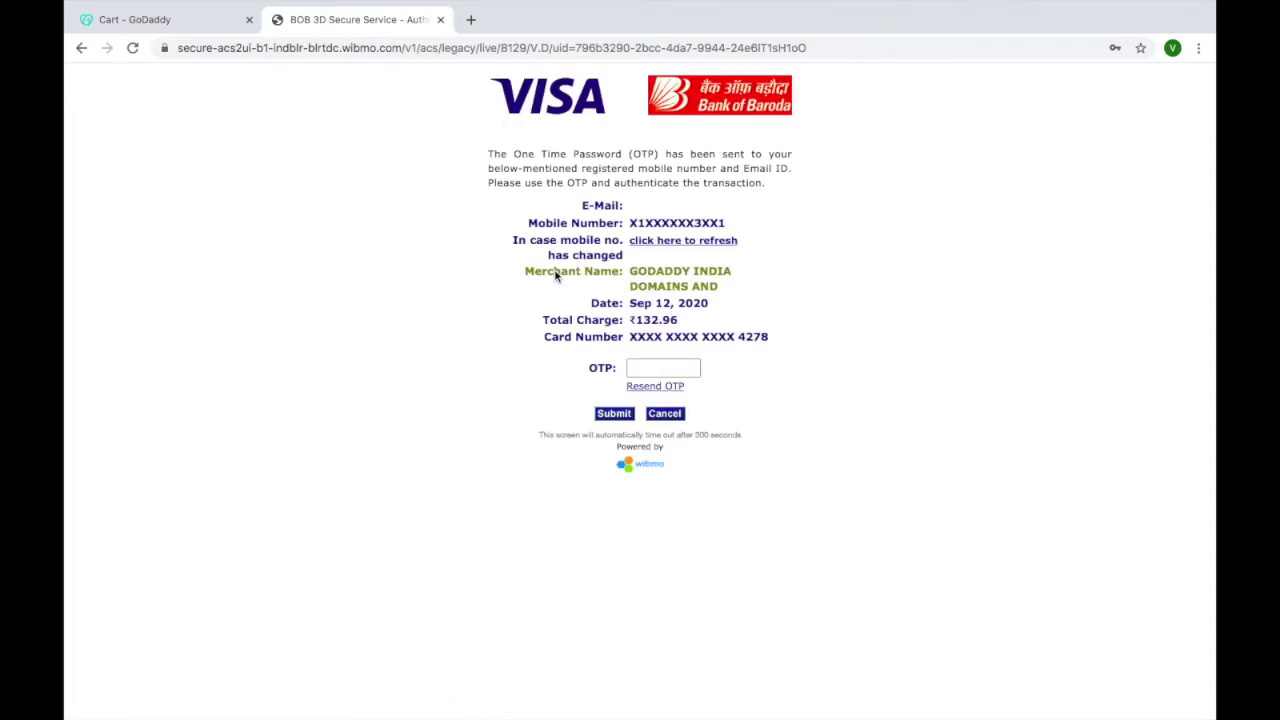
# Enter the bank's one-time password and submit it to authorise the ₹132.96 charge.
pyautogui.click(644, 369)
pyautogui.click(613, 414)
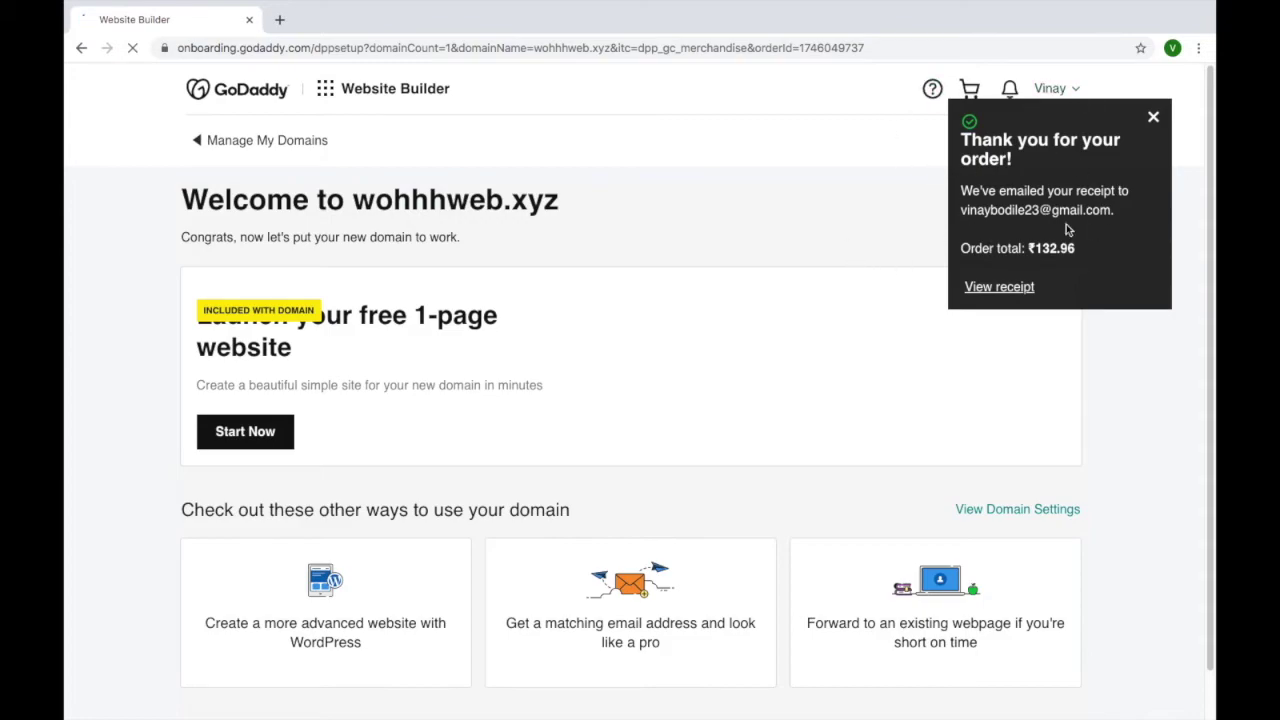
pyautogui.click(279, 19)
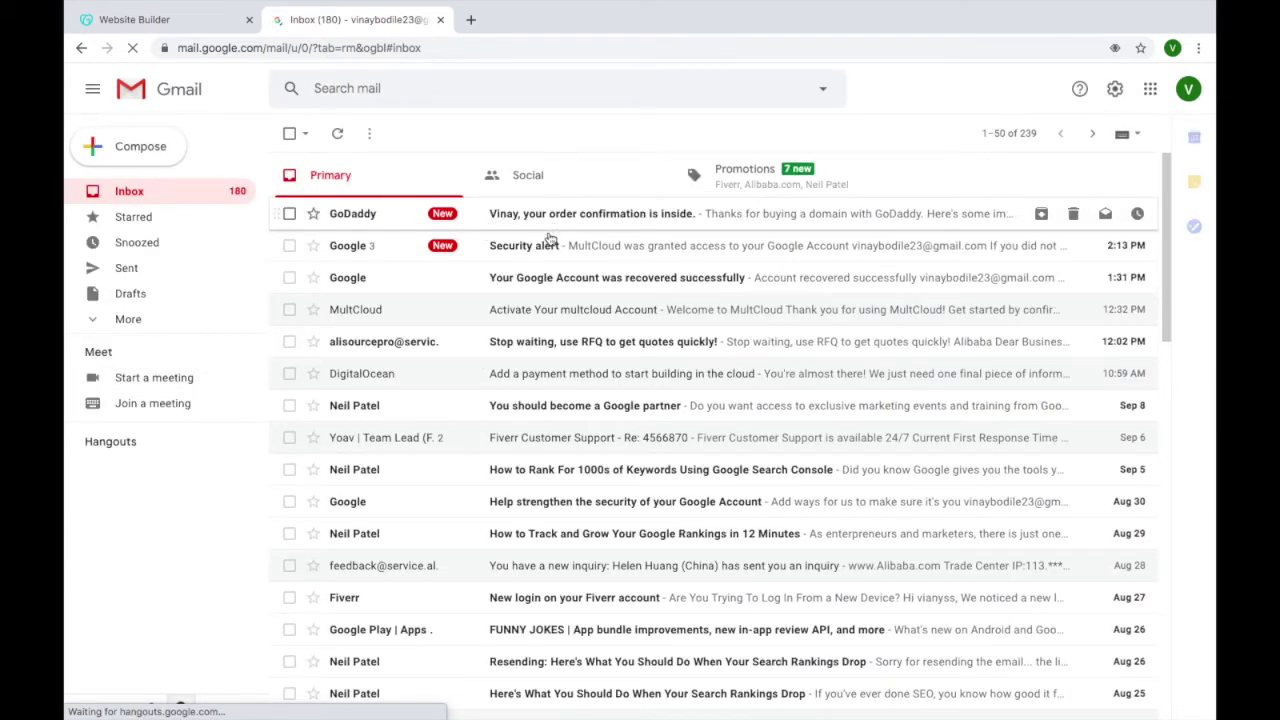
# Return to the GoDaddy tab and close the order thank-you popup.
pyautogui.click(126, 20)
pyautogui.click(1152, 121)
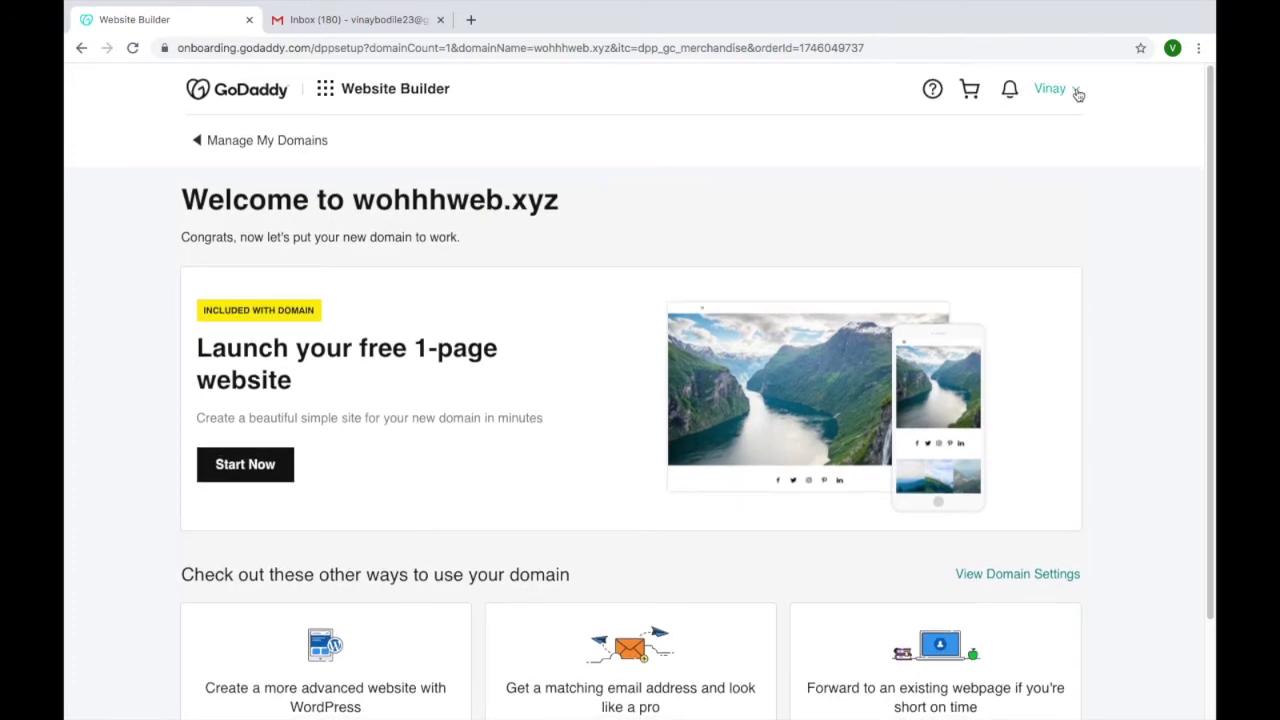
# Visit My Products, then confirm the account email via the verification email's Verify Email Now link.
pyautogui.click(1058, 92)
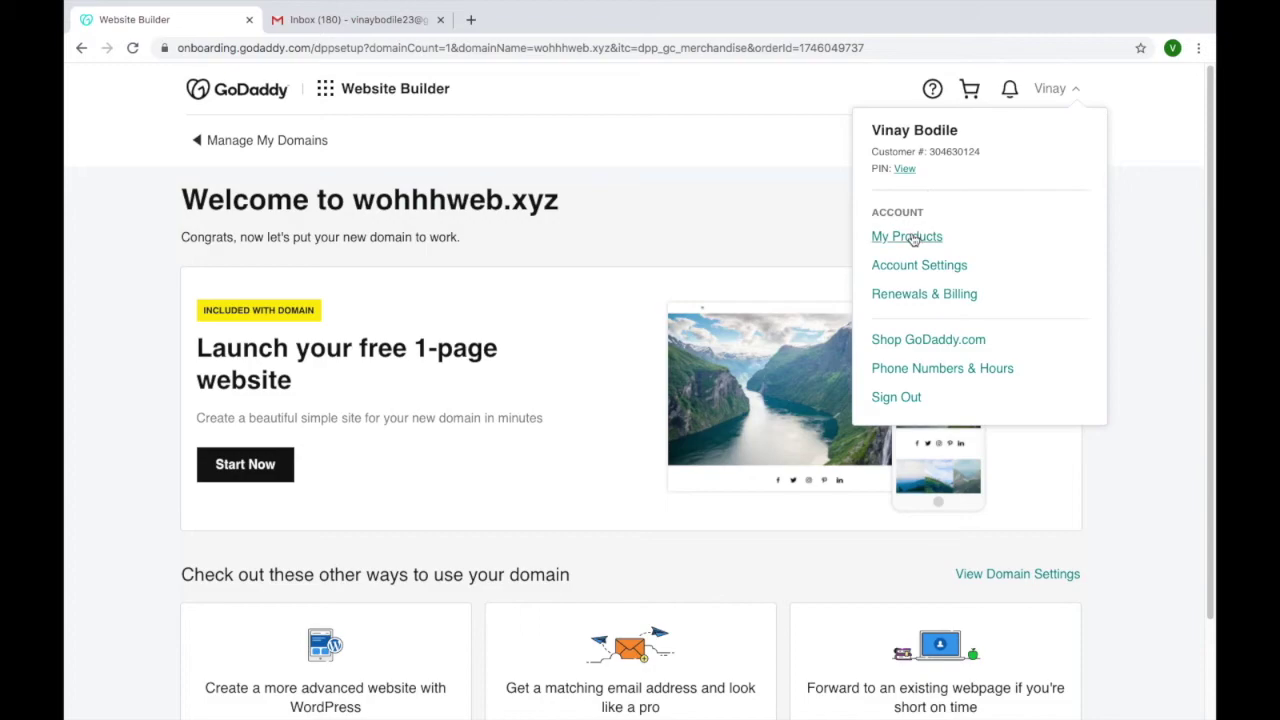
pyautogui.click(907, 241)
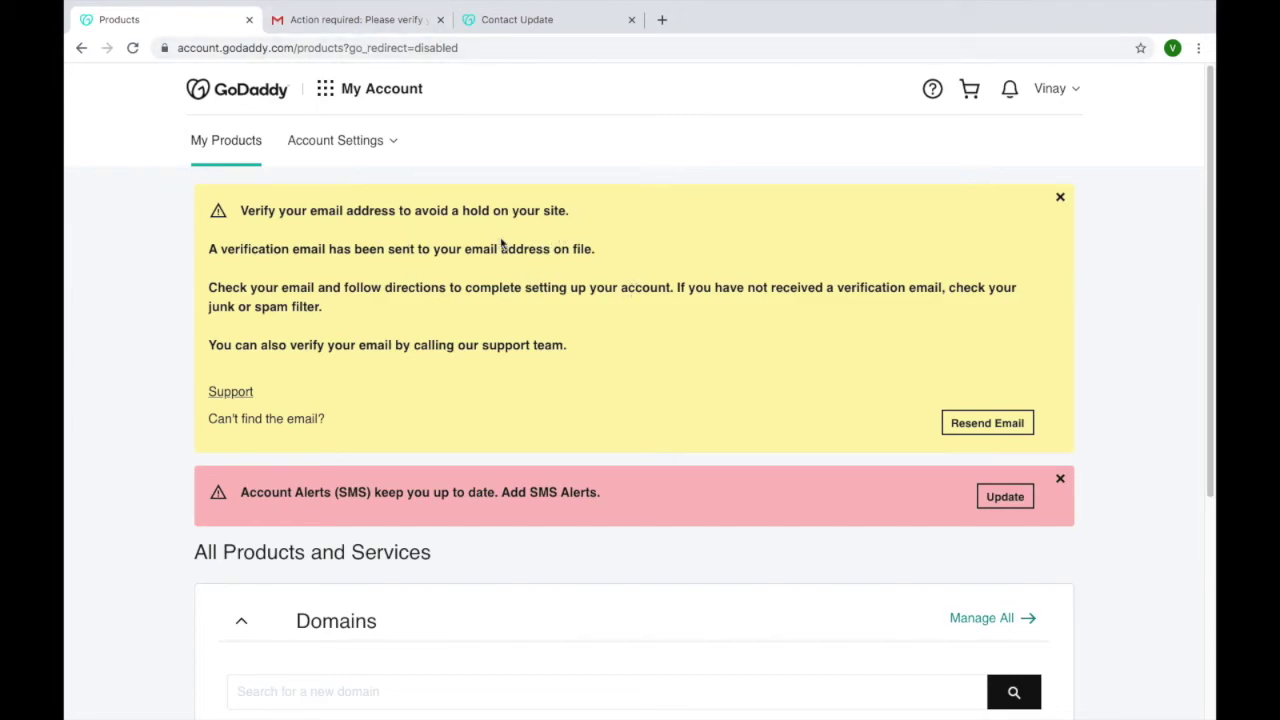
pyautogui.click(367, 30)
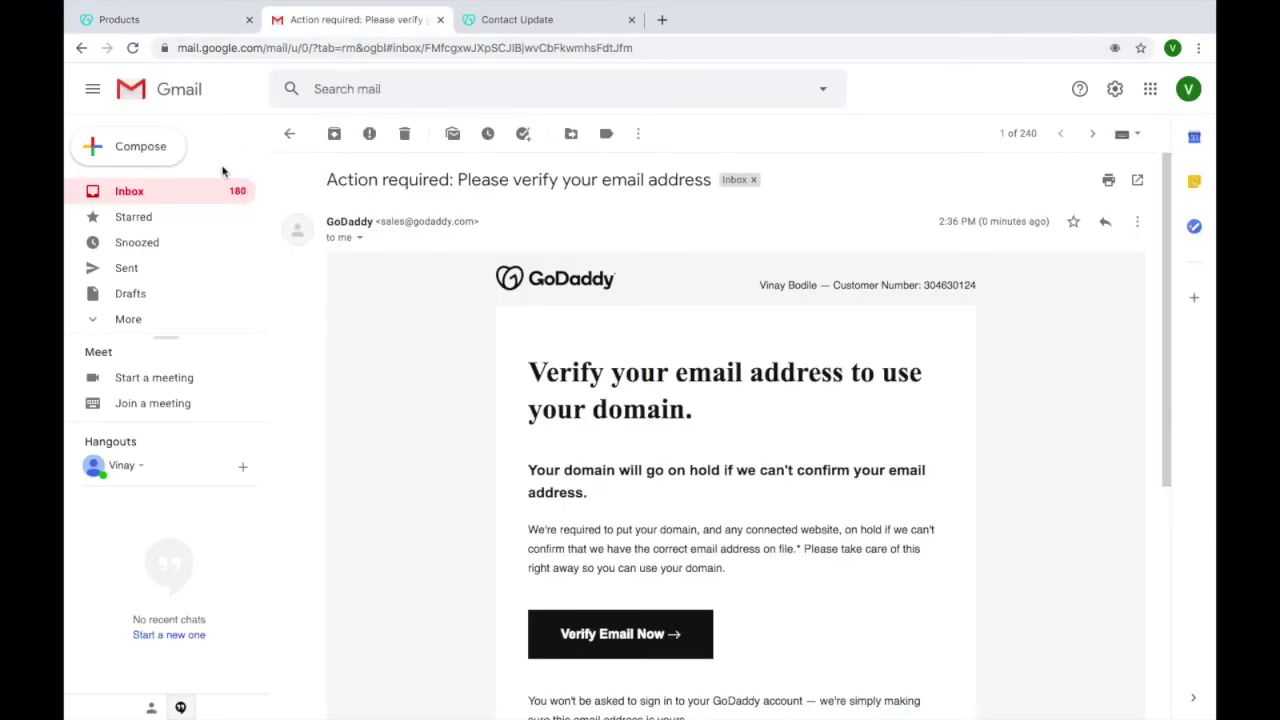
pyautogui.scroll(-2, 652, 437)
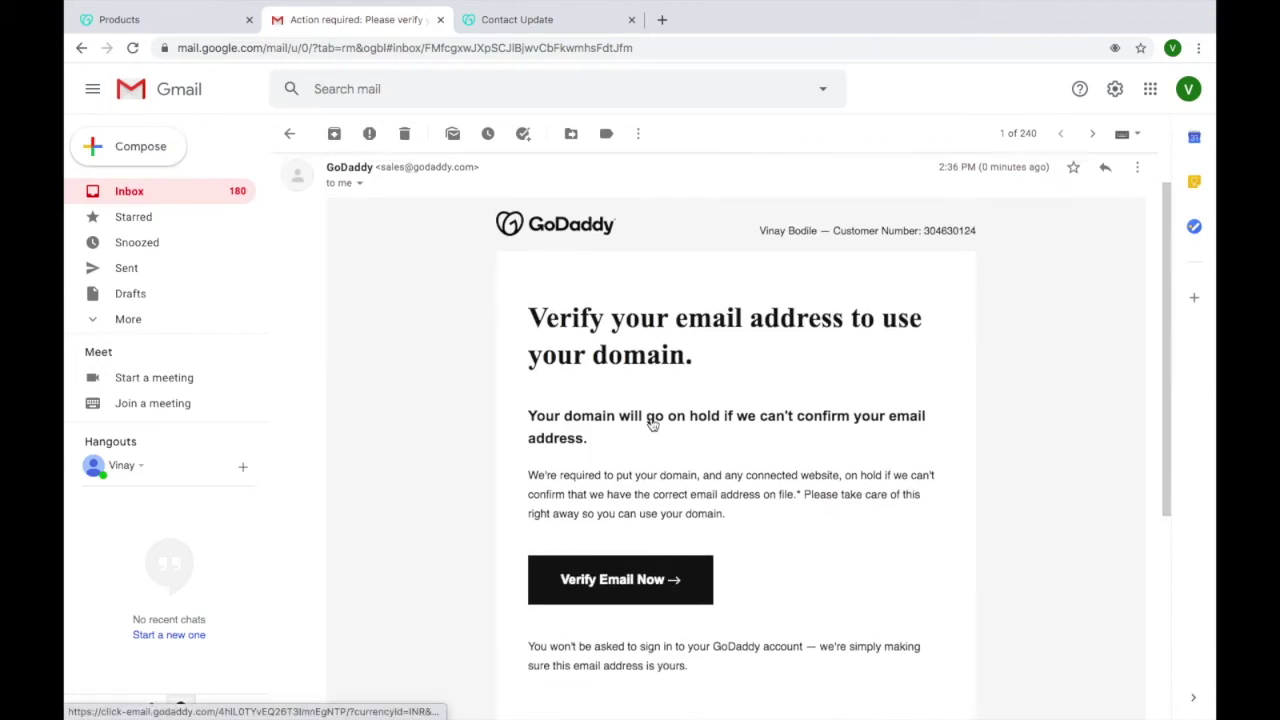
pyautogui.click(622, 564)
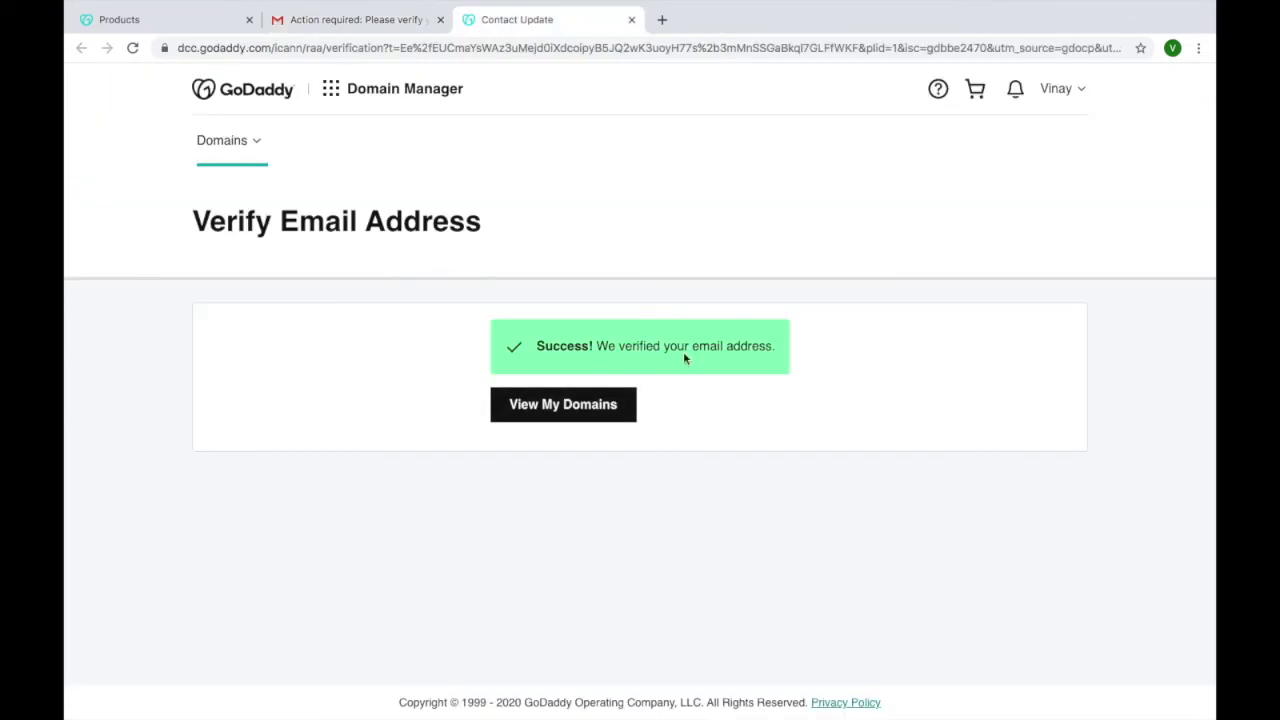
# Go from the email verification success page to My Domains, which lists wohhhweb.xyz expiring 13/9/2021.
pyautogui.click(562, 419)
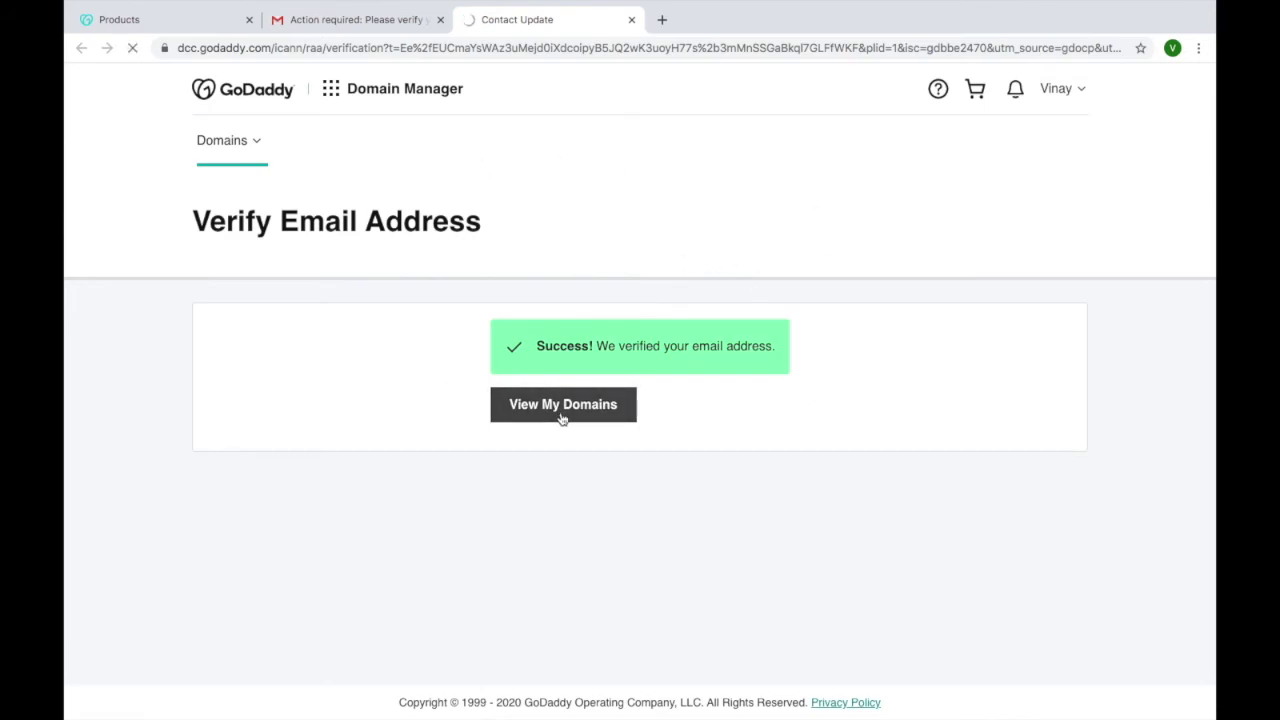